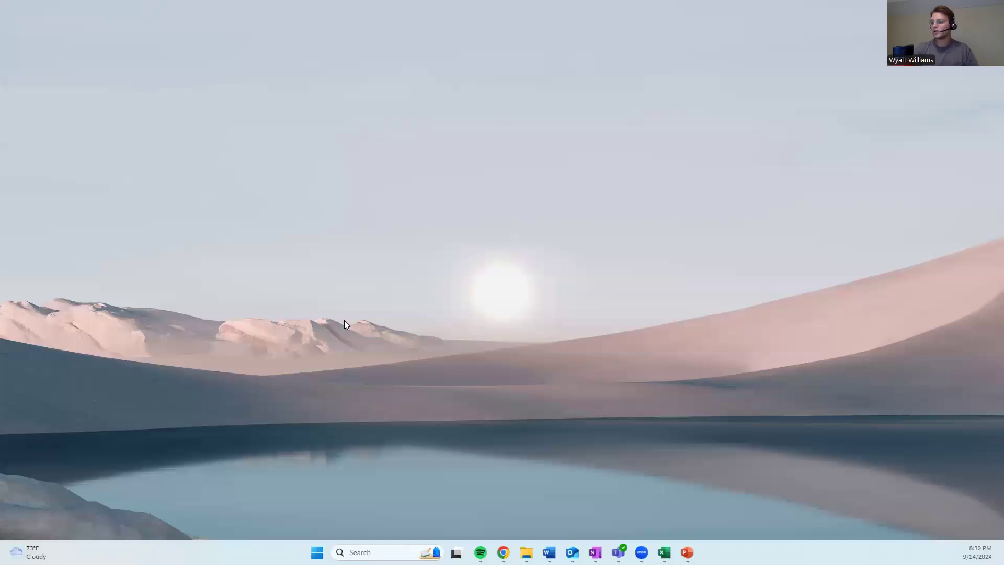
Find and launch the STAN application from the desktop
{"action": "left_click", "coordinate": [370, 549]}
{"action": "type", "text": "stan"}
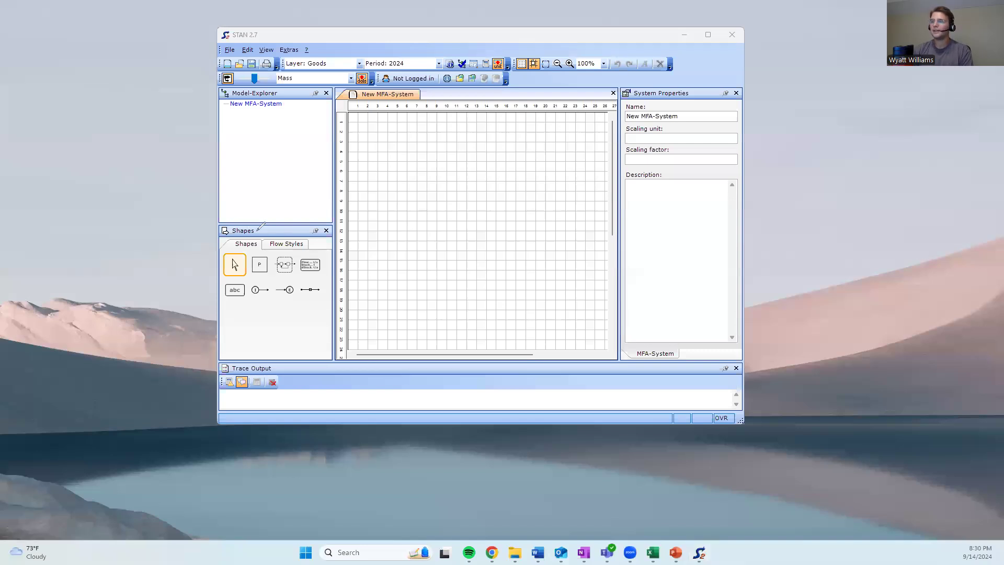
{"action": "mouse_move", "coordinate": [219, 222]}
{"action": "left_mouse_down"}
{"action": "mouse_move", "coordinate": [220, 342]}
{"action": "mouse_move", "coordinate": [244, 365]}
{"action": "mouse_move", "coordinate": [316, 368]}
{"action": "mouse_move", "coordinate": [336, 315]}
{"action": "mouse_move", "coordinate": [331, 226]}
{"action": "mouse_move", "coordinate": [214, 223]}
{"action": "left_mouse_up"}
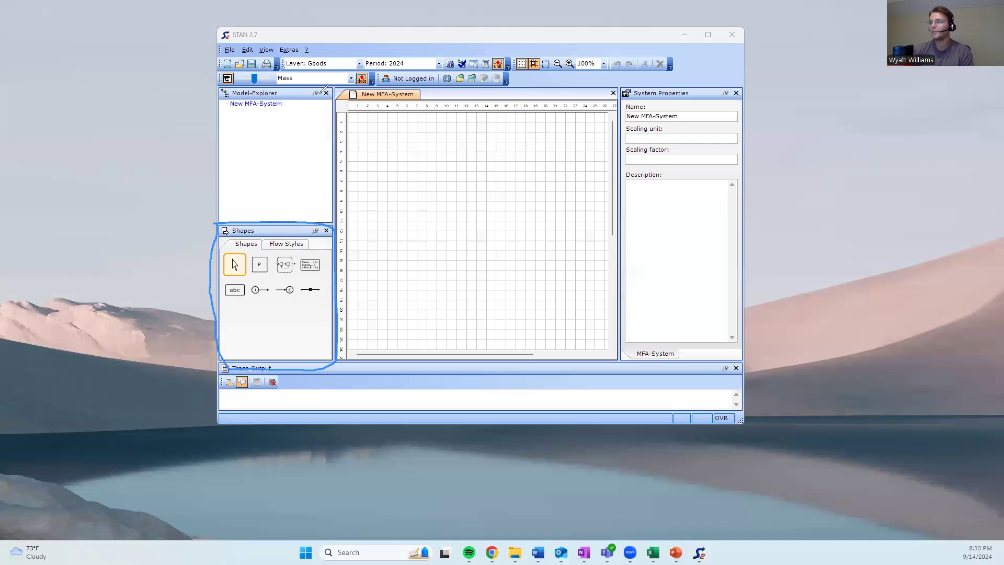
{"action": "mouse_move", "coordinate": [331, 87]}
{"action": "left_mouse_down"}
{"action": "mouse_move", "coordinate": [333, 315]}
{"action": "mouse_move", "coordinate": [413, 350]}
{"action": "mouse_move", "coordinate": [537, 348]}
{"action": "mouse_move", "coordinate": [596, 248]}
{"action": "mouse_move", "coordinate": [578, 86]}
{"action": "mouse_move", "coordinate": [344, 85]}
{"action": "left_mouse_up"}
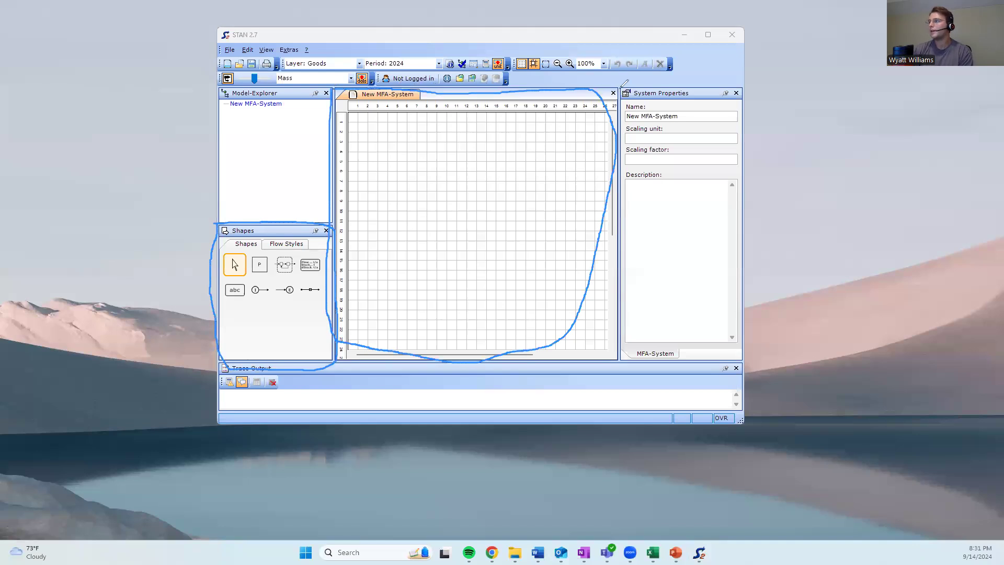
{"action": "mouse_move", "coordinate": [618, 91]}
{"action": "left_mouse_down"}
{"action": "mouse_move", "coordinate": [611, 355]}
{"action": "mouse_move", "coordinate": [737, 351]}
{"action": "left_mouse_up"}
{"action": "mouse_move", "coordinate": [753, 292]}
{"action": "left_mouse_down"}
{"action": "mouse_move", "coordinate": [761, 139]}
{"action": "mouse_move", "coordinate": [703, 79]}
{"action": "mouse_move", "coordinate": [622, 82]}
{"action": "left_mouse_up"}
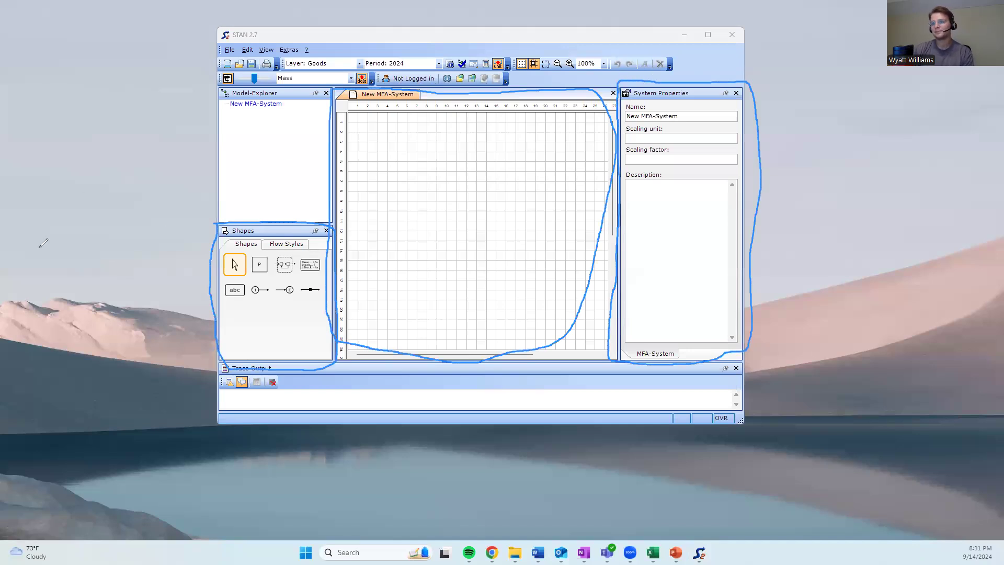
{"action": "left_click", "coordinate": [43, 243]}
{"action": "left_click_drag", "start_coordinate": [280, 256], "coordinate": [680, 239]}
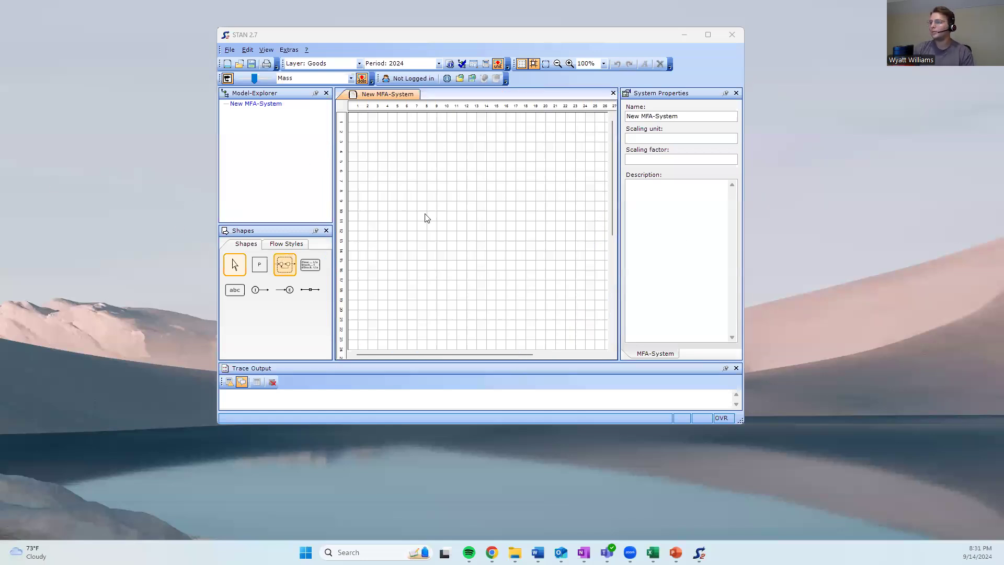
Place a process box about 4 by 4 grid squares in the upper-left part of the drawing grid
{"action": "left_click", "coordinate": [266, 261]}
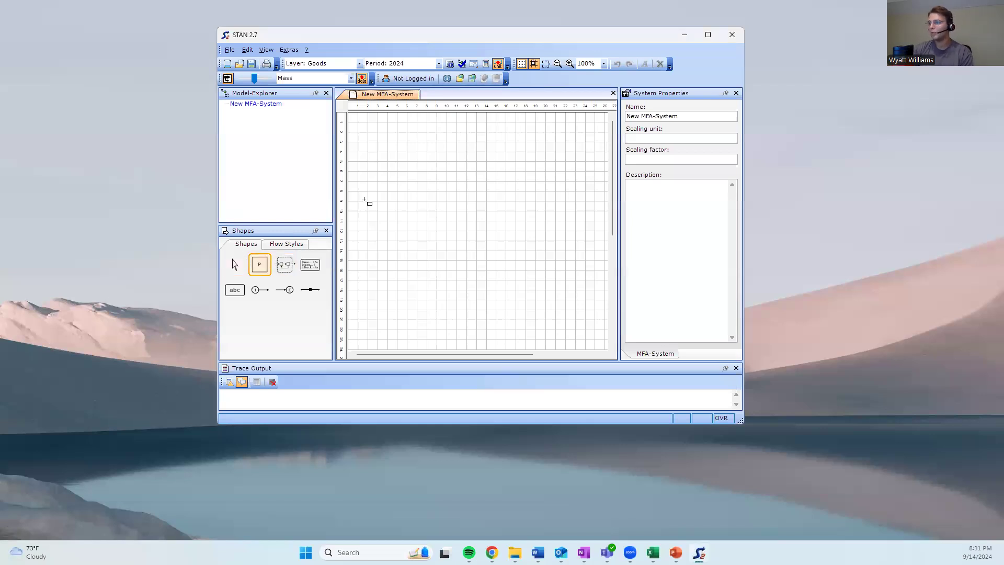
{"action": "left_click", "coordinate": [412, 170]}
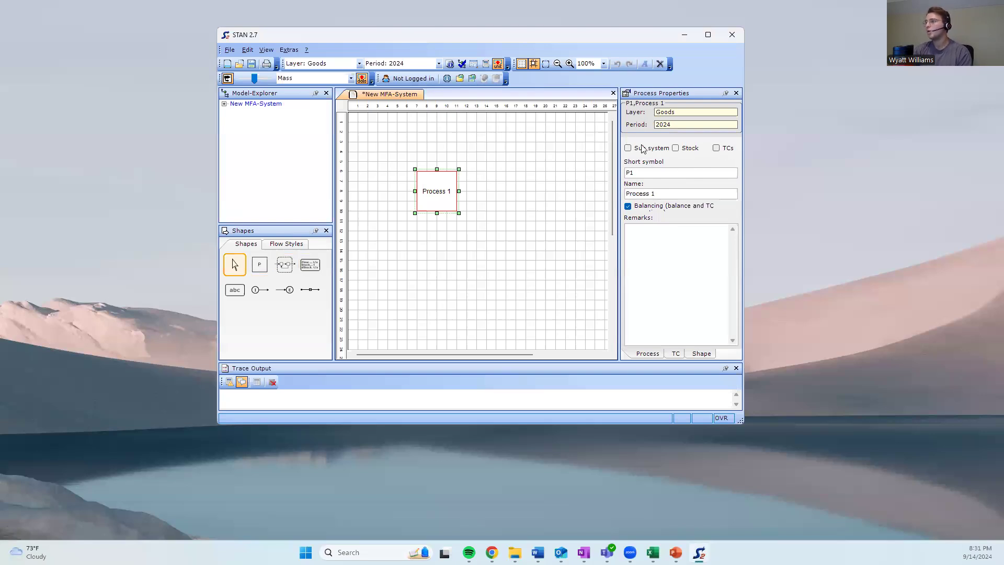
Try the Stock and TCs options on Process 1, switching each one on and back off
{"action": "left_click", "coordinate": [676, 148]}
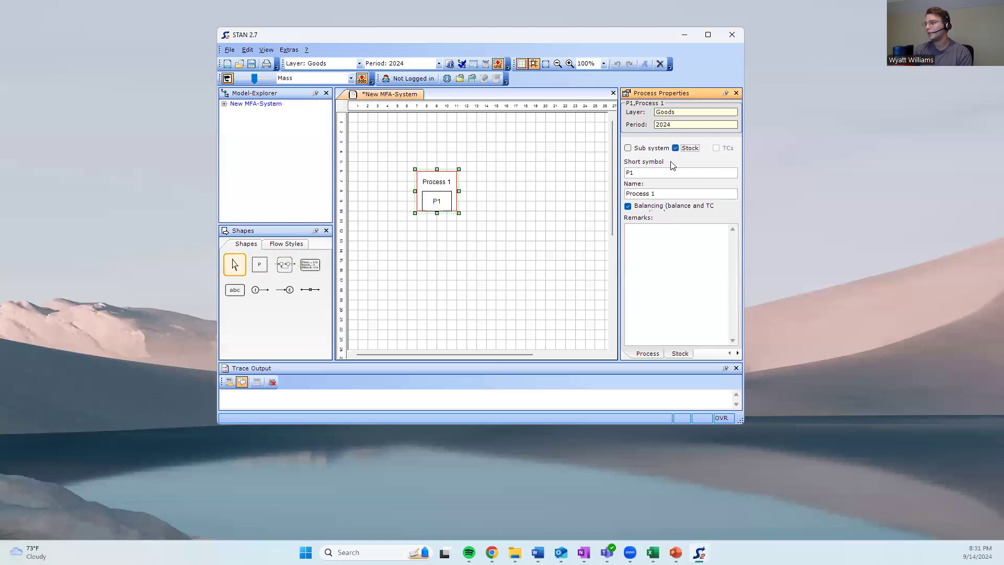
{"action": "left_click", "coordinate": [684, 149]}
{"action": "left_click", "coordinate": [716, 149]}
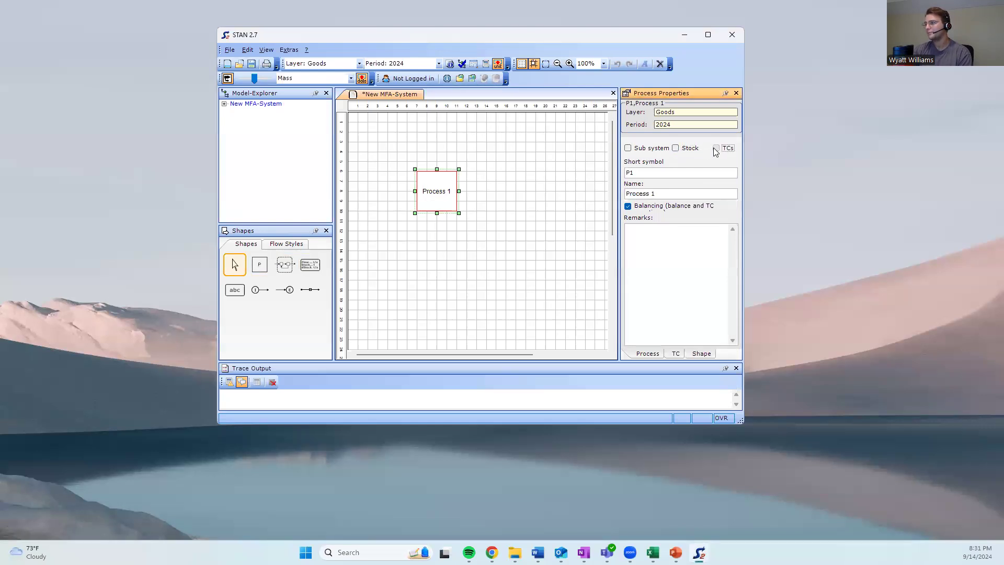
{"action": "left_click", "coordinate": [717, 148]}
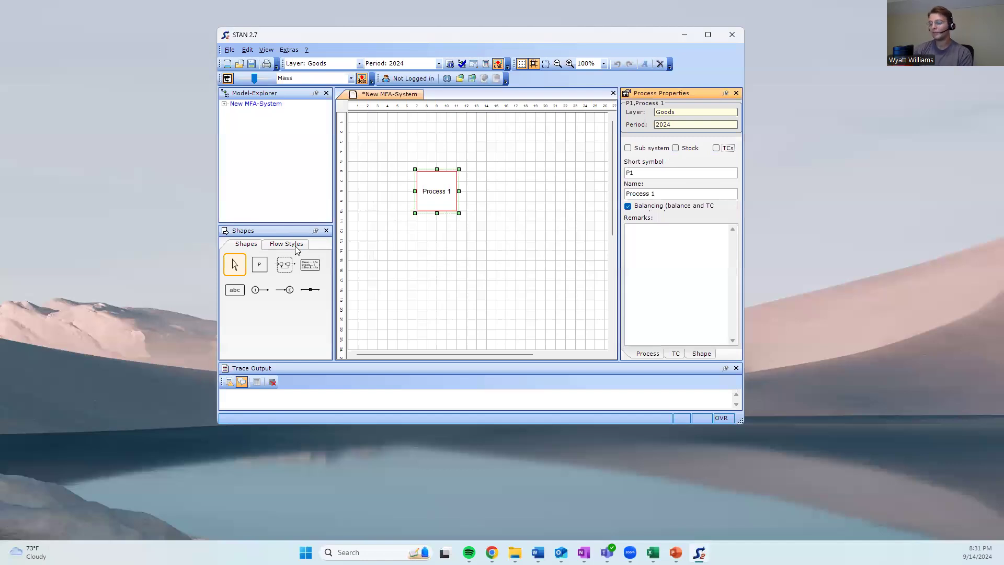
Add a second process box of the same size about six grid squares to the right of Process 1, level with it
{"action": "left_click", "coordinate": [260, 269]}
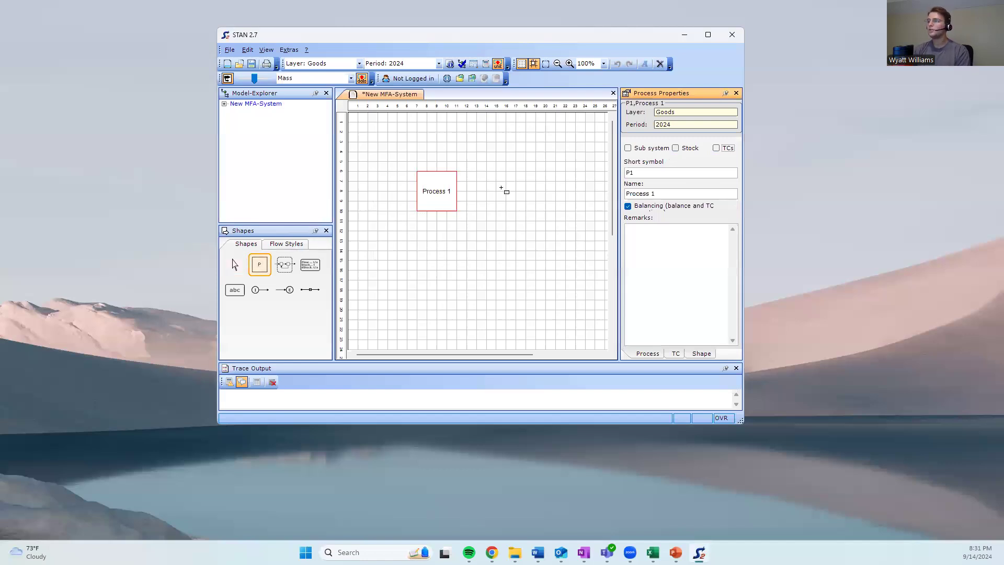
{"action": "left_click", "coordinate": [515, 181]}
{"action": "left_click_drag", "start_coordinate": [525, 181], "coordinate": [524, 169]}
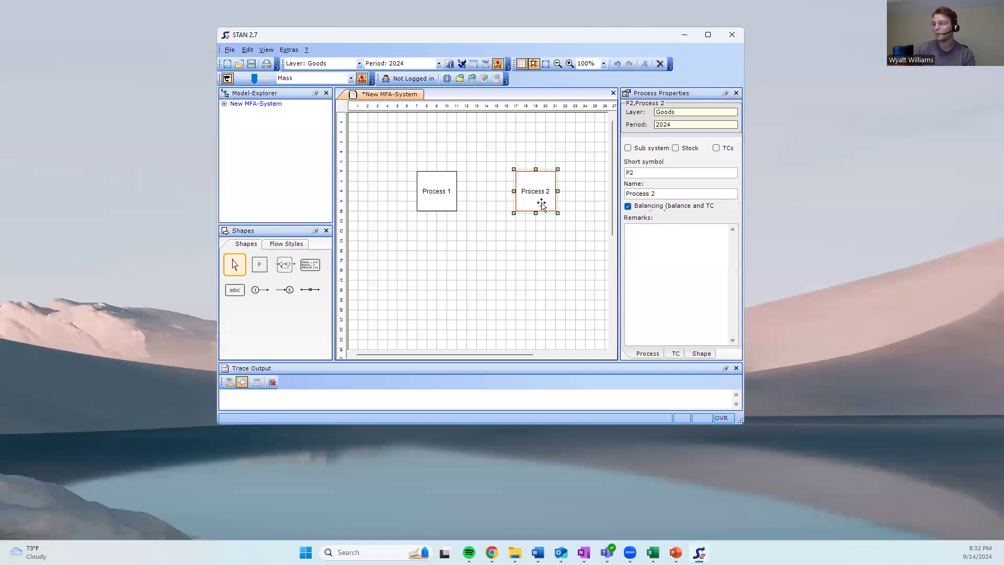
Connect Process 1 to Process 2 with a straight internal flow
{"action": "left_click", "coordinate": [443, 176]}
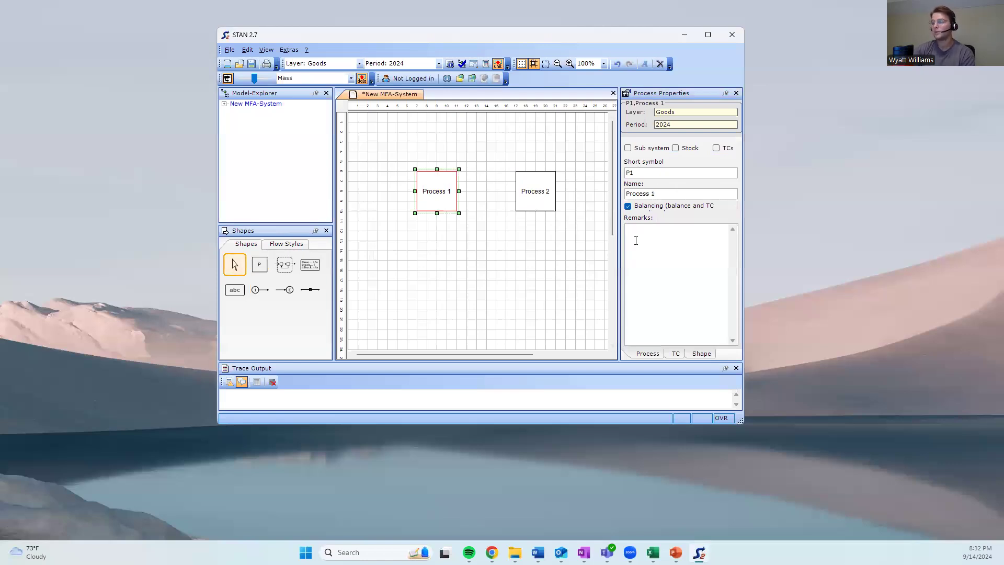
{"action": "left_click", "coordinate": [310, 289]}
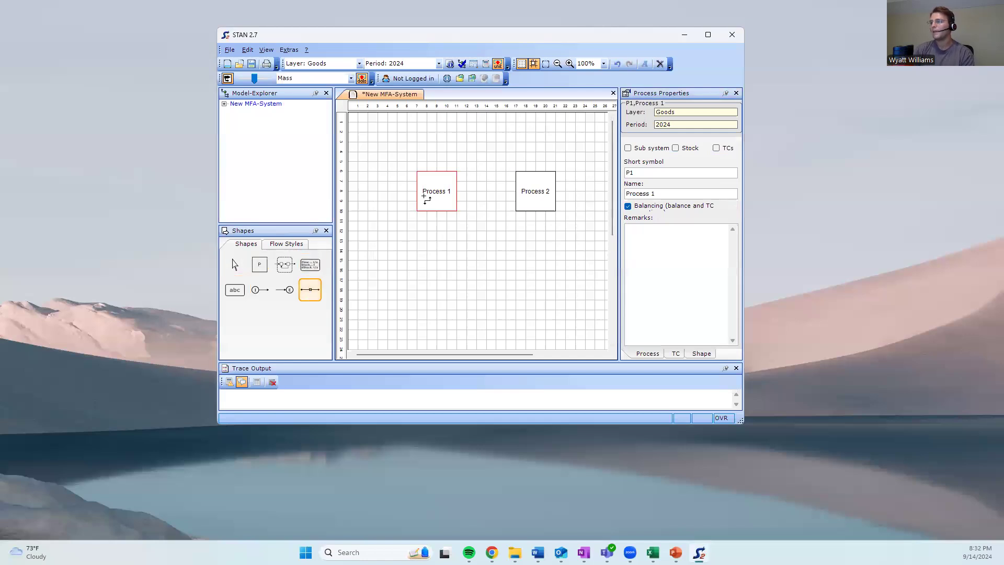
{"action": "left_click_drag", "start_coordinate": [458, 191], "coordinate": [518, 194]}
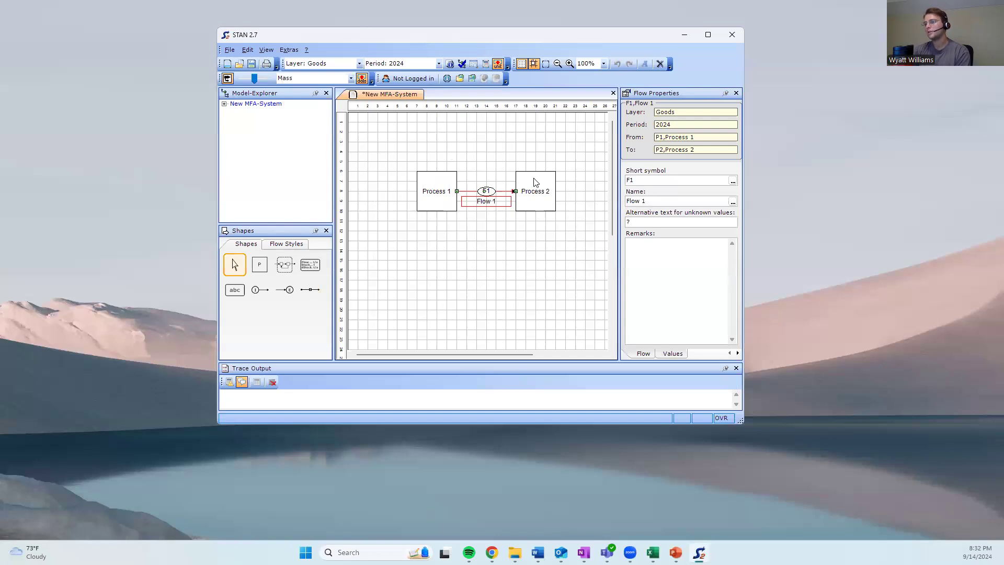
Add an import flow entering the left side of Process 1 and an export flow leaving the right side of Process 2
{"action": "left_click", "coordinate": [263, 291]}
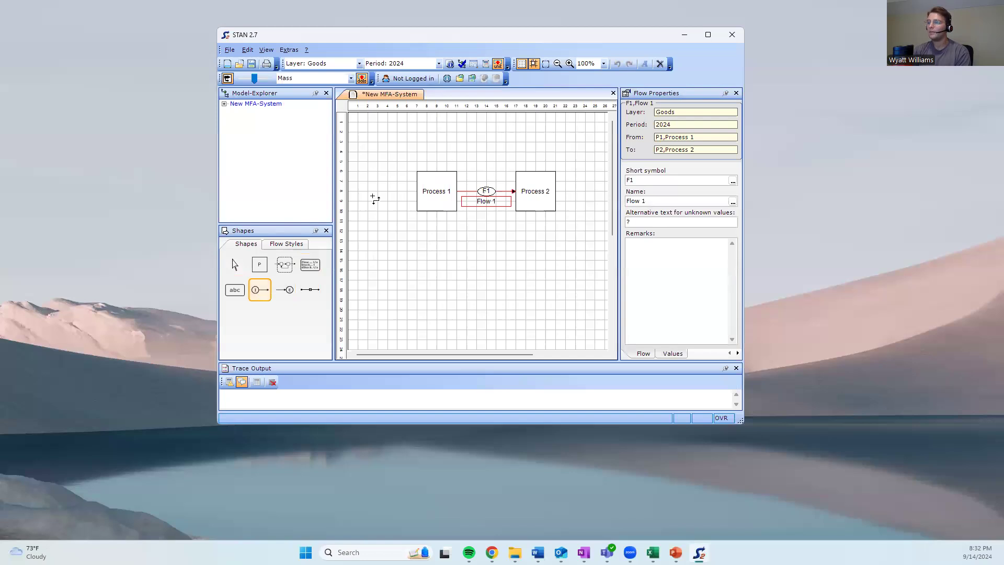
{"action": "left_click_drag", "start_coordinate": [369, 191], "coordinate": [418, 192]}
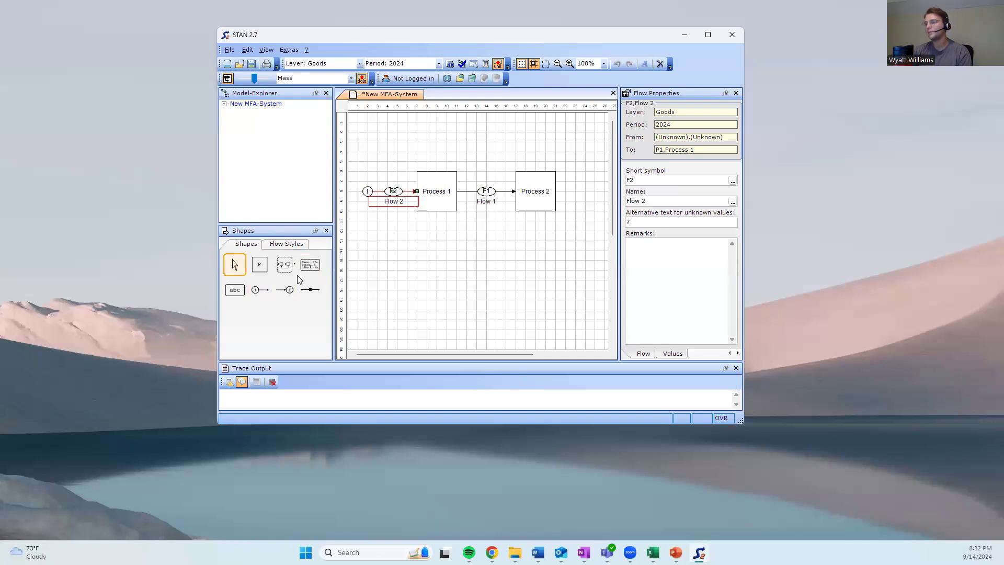
{"action": "left_click", "coordinate": [286, 289]}
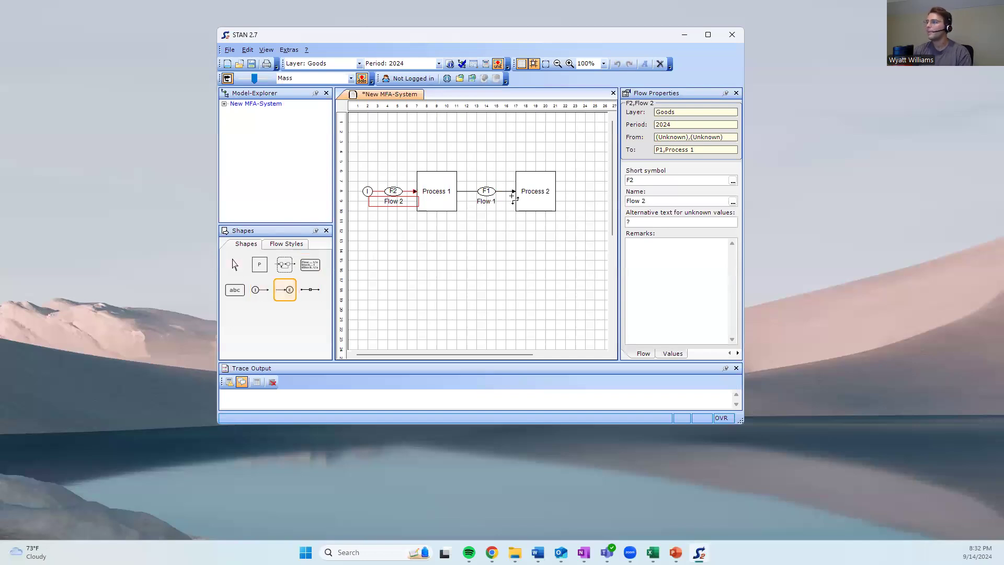
{"action": "left_click_drag", "start_coordinate": [557, 191], "coordinate": [605, 192]}
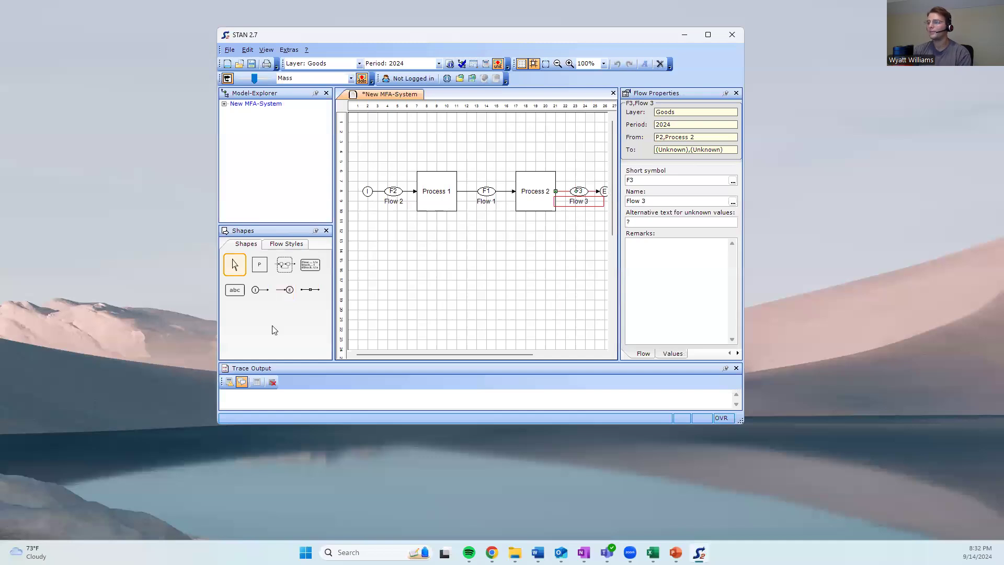
Add a third process with a stock, then align it below Process 1 and match its width
{"action": "left_click", "coordinate": [261, 265]}
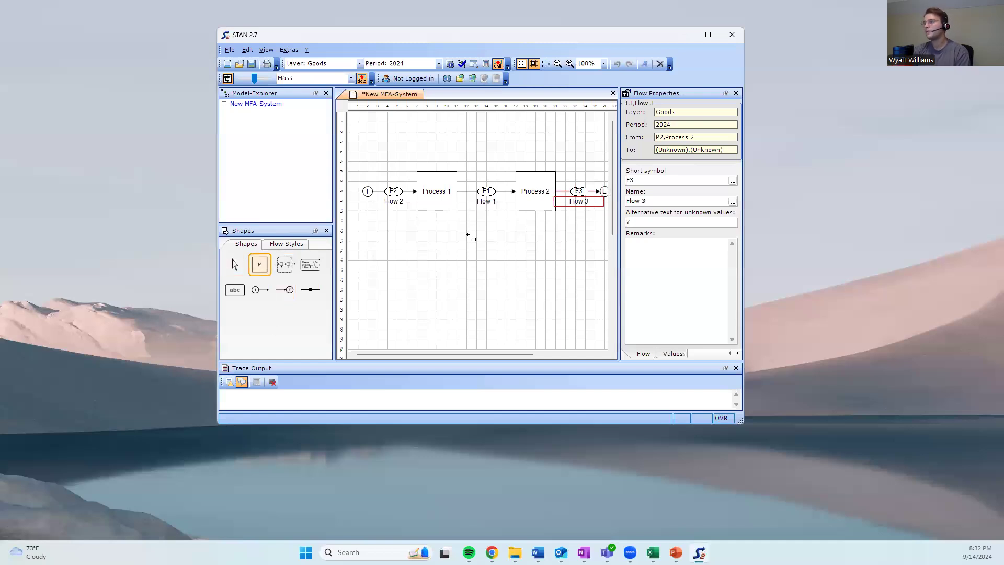
{"action": "left_click_drag", "start_coordinate": [456, 241], "coordinate": [509, 282]}
{"action": "left_click", "coordinate": [674, 149]}
{"action": "left_click_drag", "start_coordinate": [489, 243], "coordinate": [449, 243]}
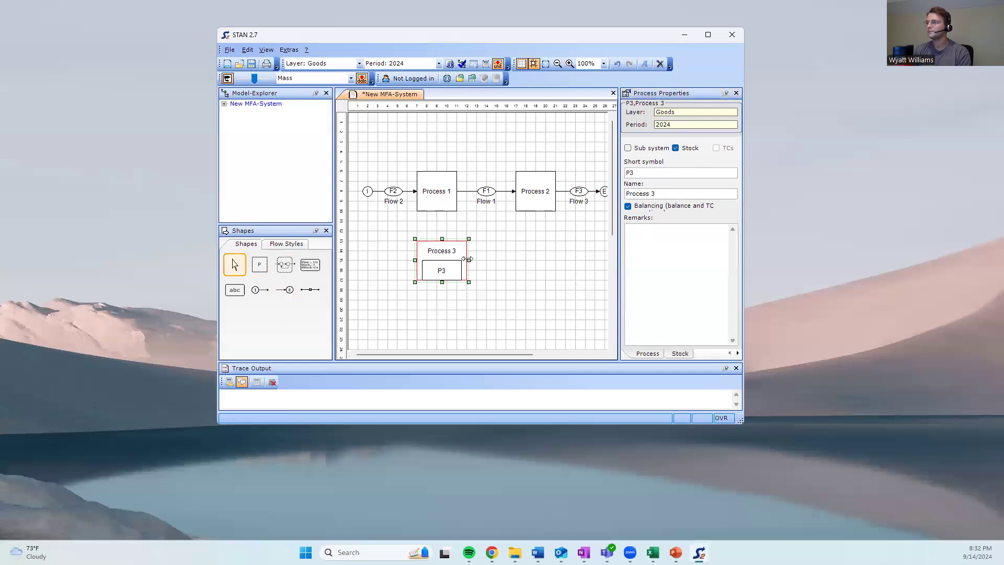
{"action": "left_click_drag", "start_coordinate": [459, 258], "coordinate": [455, 259]}
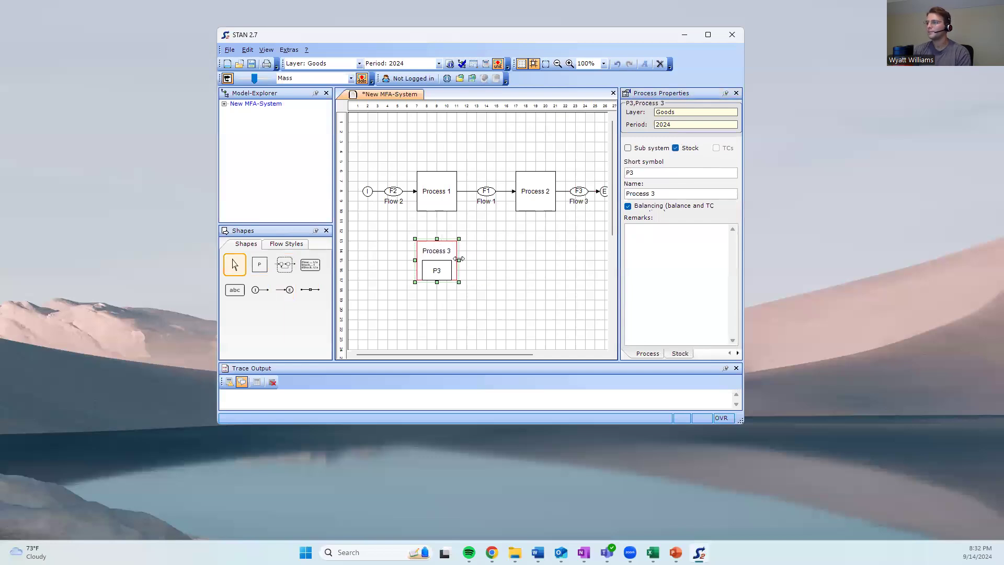
{"action": "left_click", "coordinate": [260, 289]}
{"action": "left_click_drag", "start_coordinate": [434, 210], "coordinate": [397, 230]}
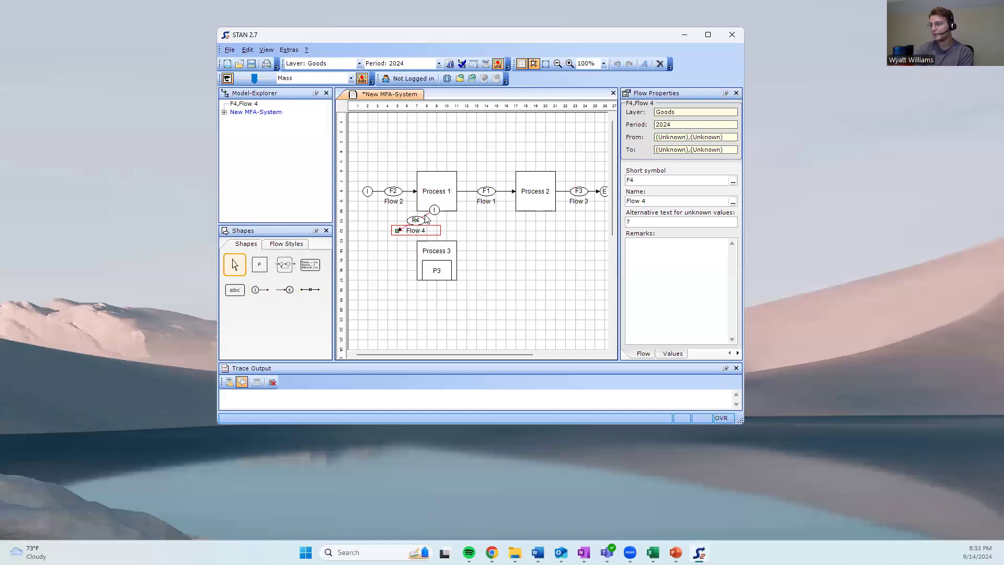
{"action": "key", "text": "Delete"}
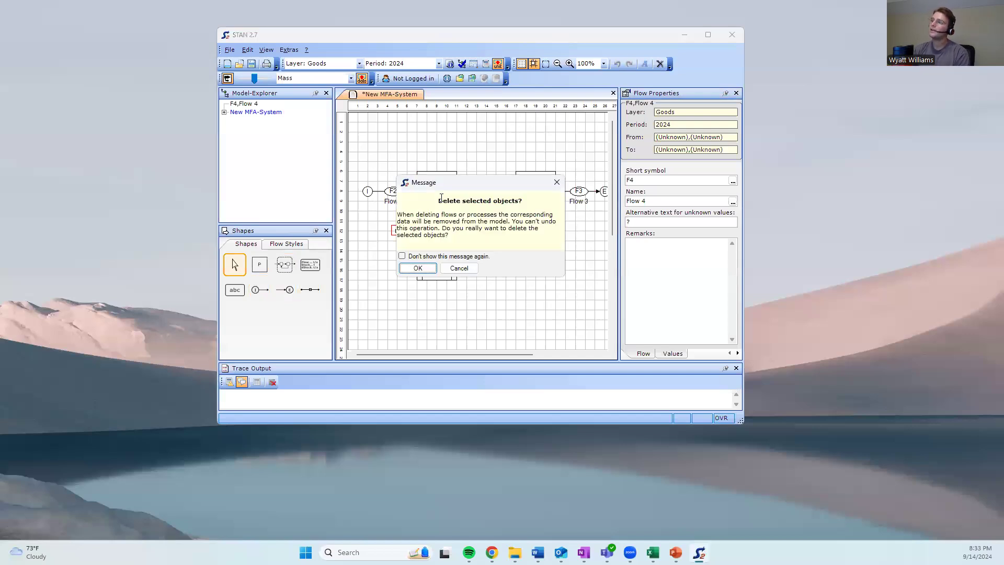
{"action": "left_click_drag", "start_coordinate": [475, 215], "coordinate": [473, 229]}
{"action": "left_click", "coordinate": [473, 228]}
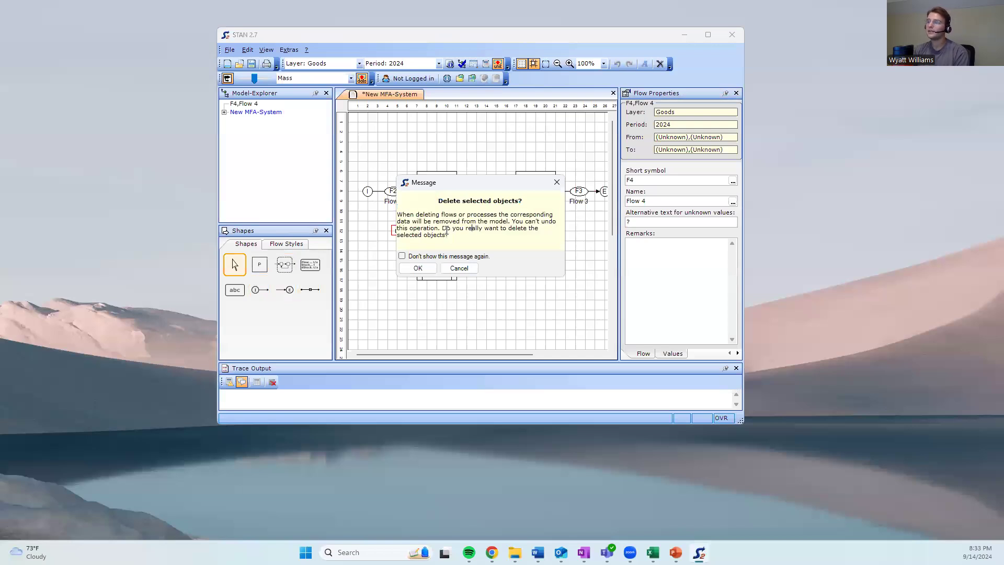
{"action": "left_click", "coordinate": [417, 268]}
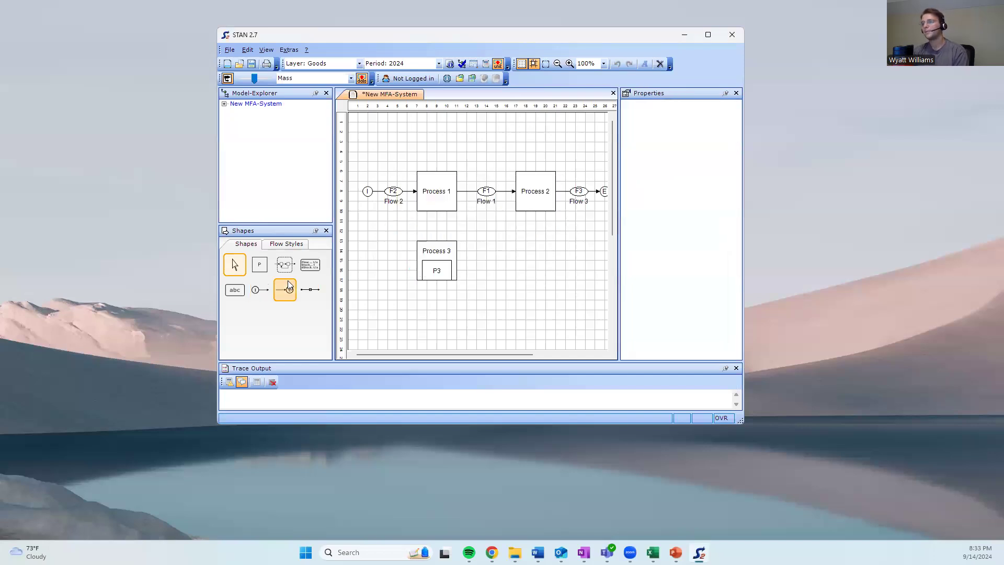
Connect Process 1 down to Process 3 with a flow, lower Process 3 slightly and move the flow's name label to the right of the line
{"action": "left_click", "coordinate": [310, 289]}
{"action": "left_click_drag", "start_coordinate": [439, 211], "coordinate": [437, 241]}
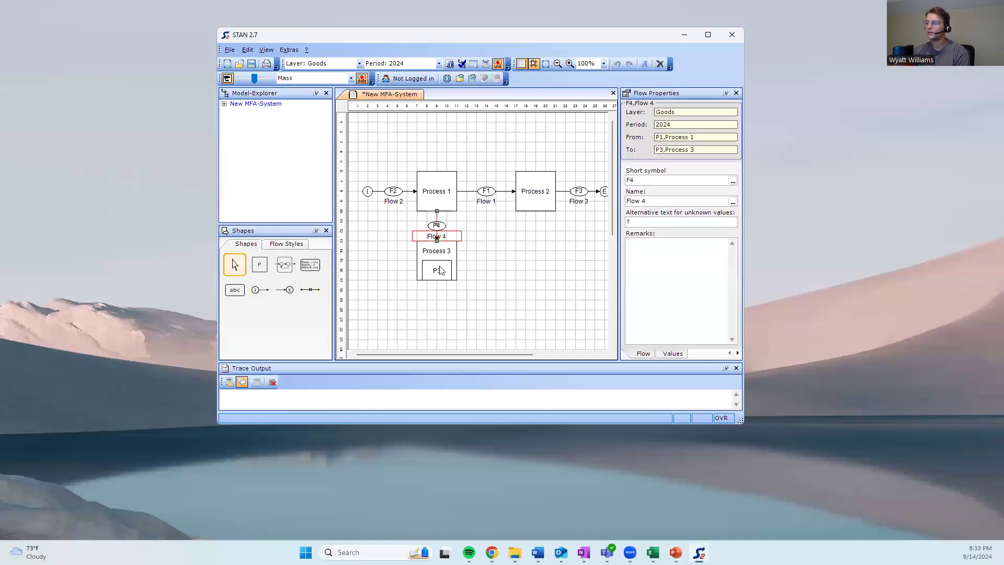
{"action": "left_click", "coordinate": [448, 243]}
{"action": "left_click_drag", "start_coordinate": [449, 243], "coordinate": [484, 226]}
{"action": "left_click", "coordinate": [451, 233]}
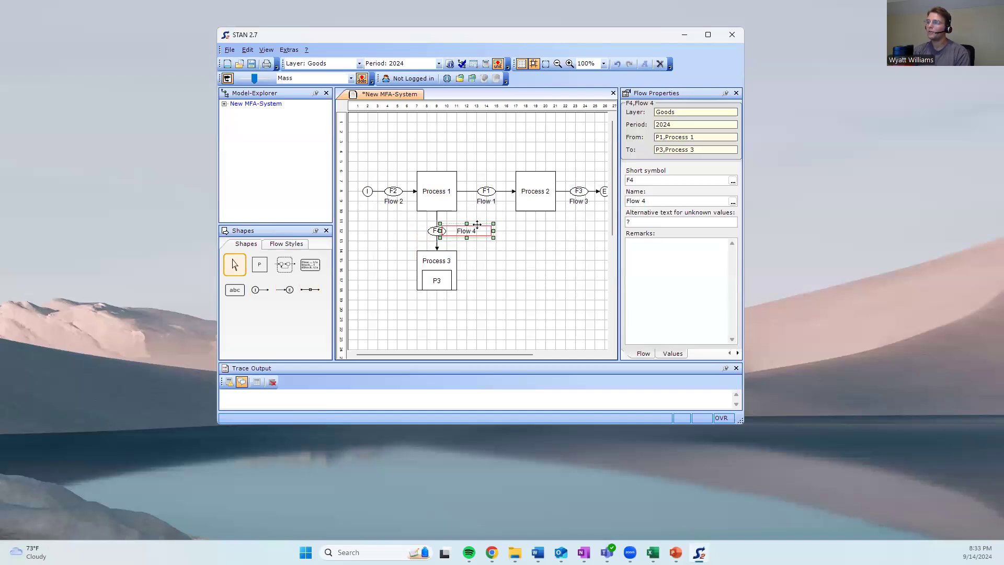
{"action": "left_click", "coordinate": [422, 220]}
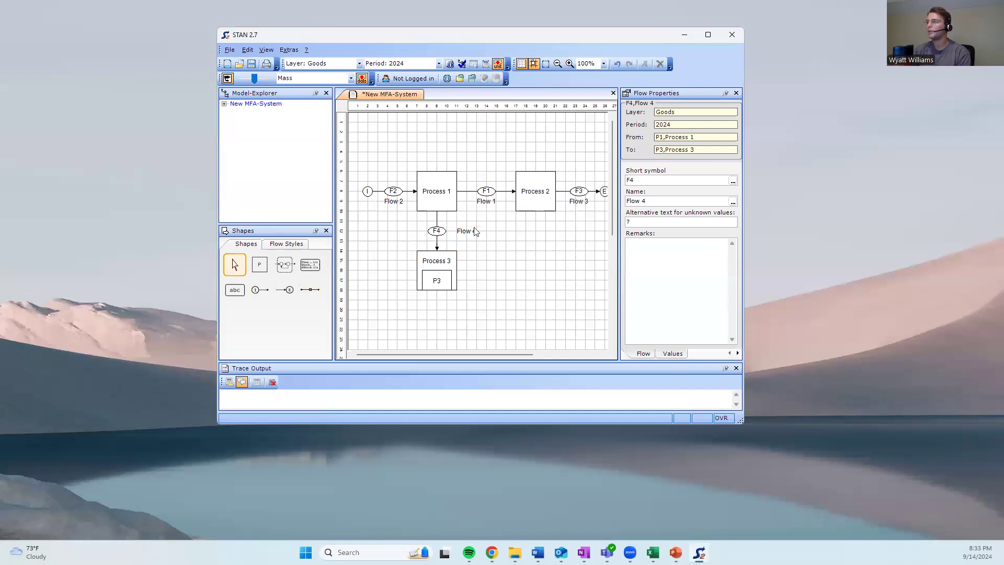
Connect the bottom of Process 2 to the right side of Process 3 with a right-angled flow and move its name label beside the symbol
{"action": "left_click", "coordinate": [309, 291]}
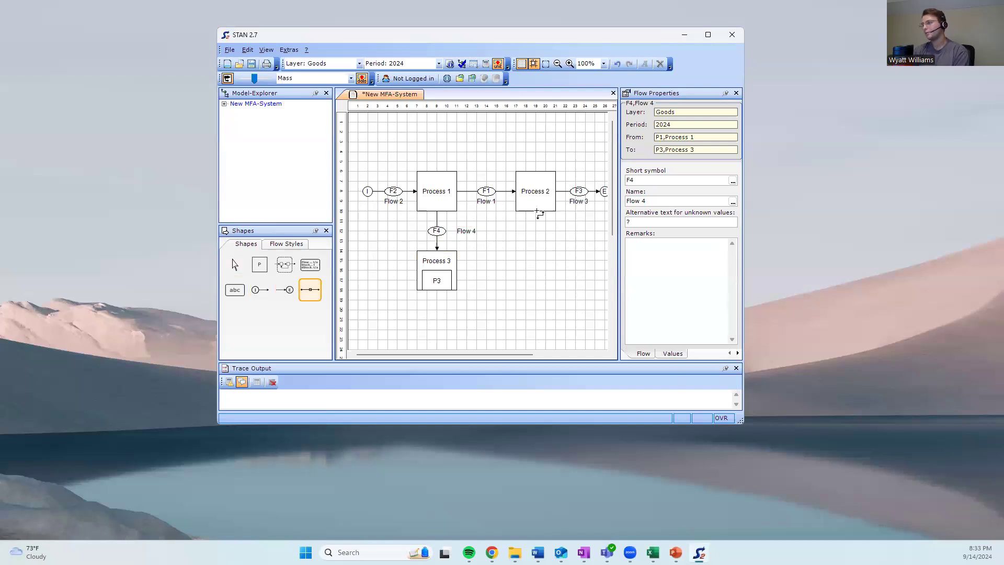
{"action": "left_click_drag", "start_coordinate": [537, 212], "coordinate": [457, 268]}
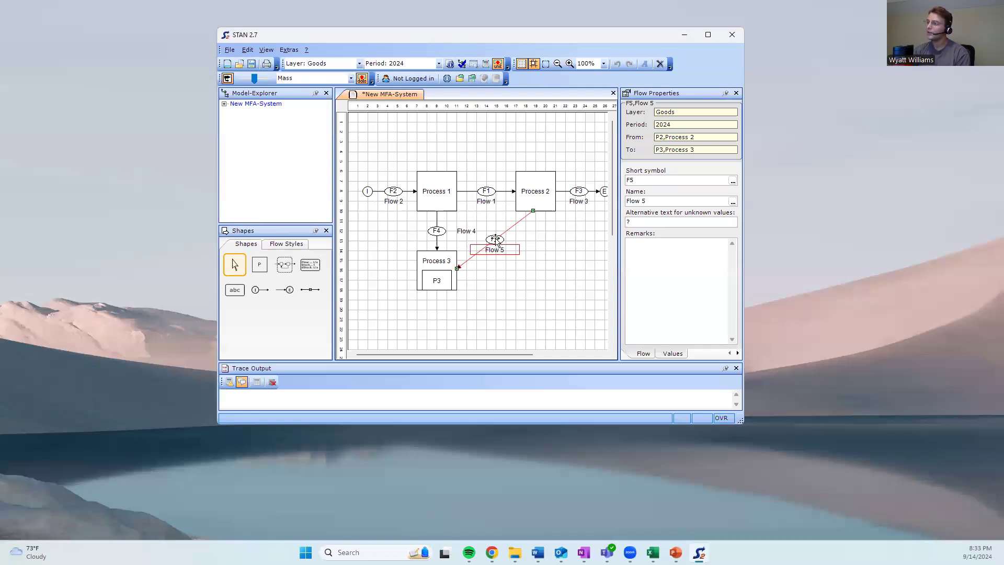
{"action": "left_click_drag", "start_coordinate": [495, 240], "coordinate": [539, 269]}
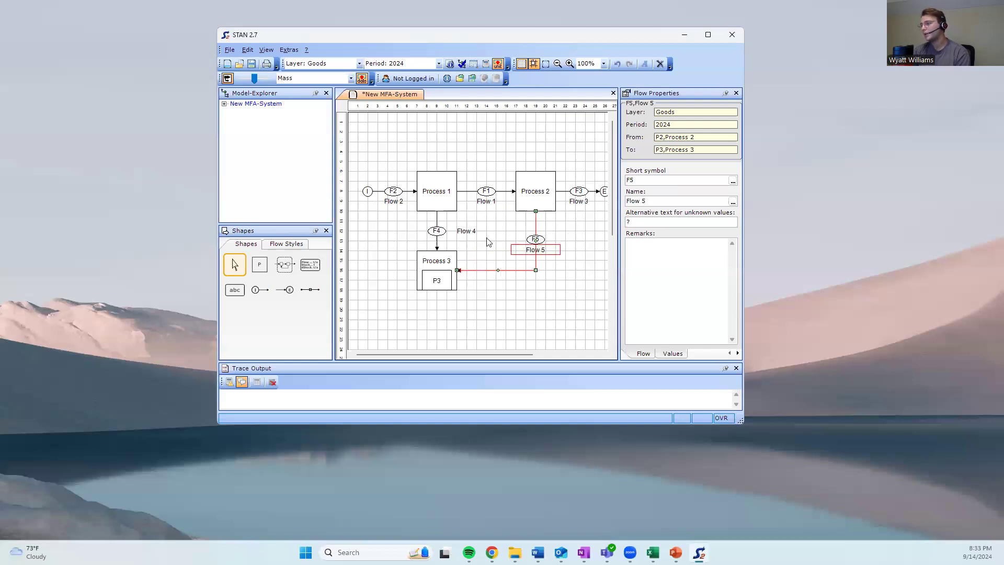
{"action": "left_click", "coordinate": [499, 239]}
{"action": "left_click_drag", "start_coordinate": [545, 251], "coordinate": [565, 231]}
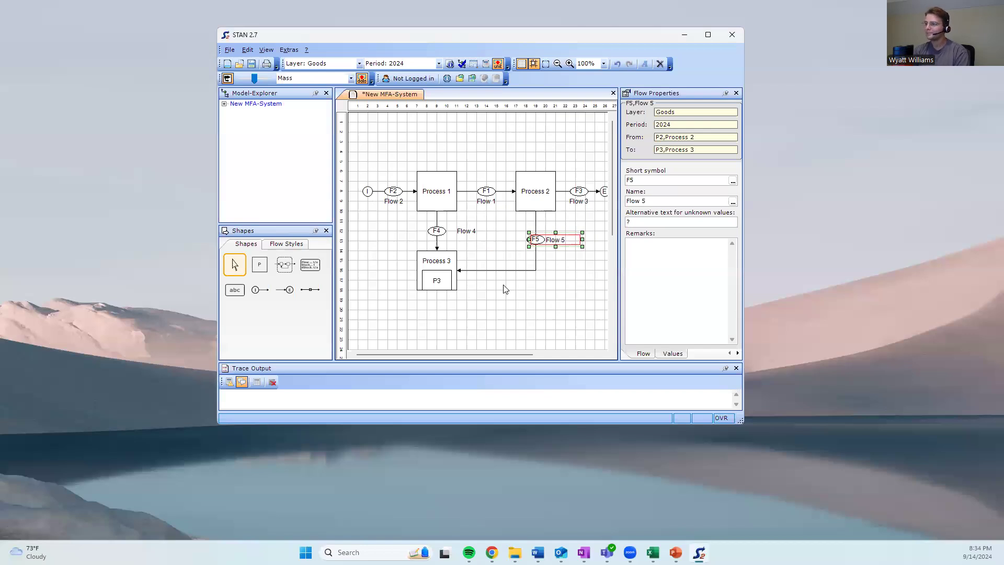
Set the input mass flow of the import flow into Process 1 to 100 t/a
{"action": "left_click", "coordinate": [382, 196]}
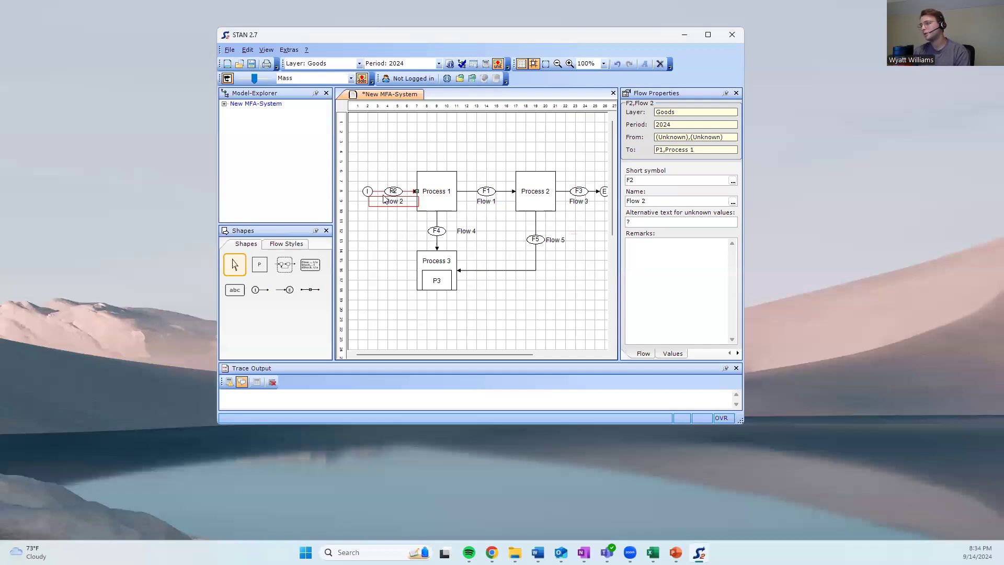
{"action": "left_click", "coordinate": [669, 354]}
{"action": "left_click", "coordinate": [645, 185]}
{"action": "type", "text": "100"}
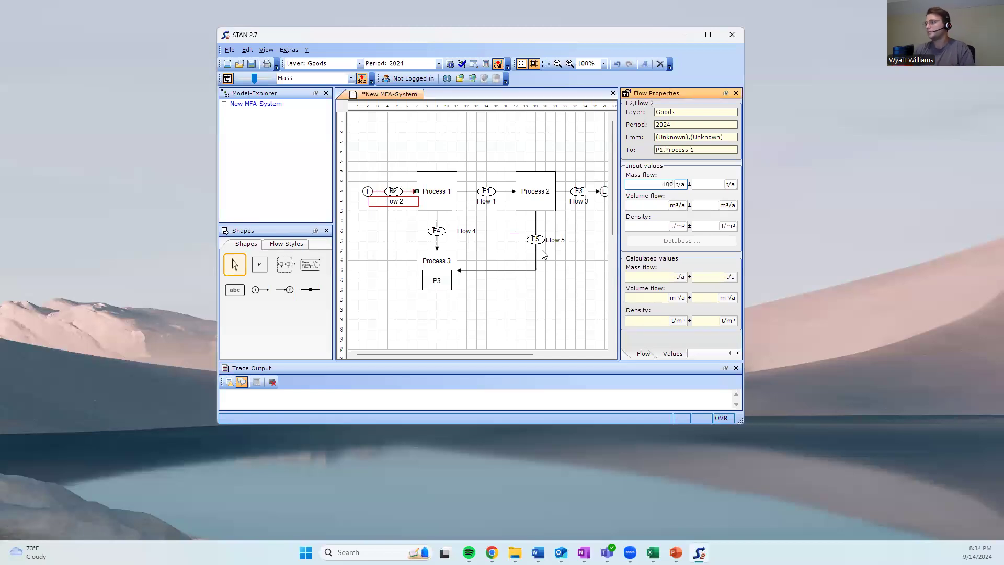
Apply the import flow's value and draw a system boundary enclosing the three processes
{"action": "key", "text": "Return"}
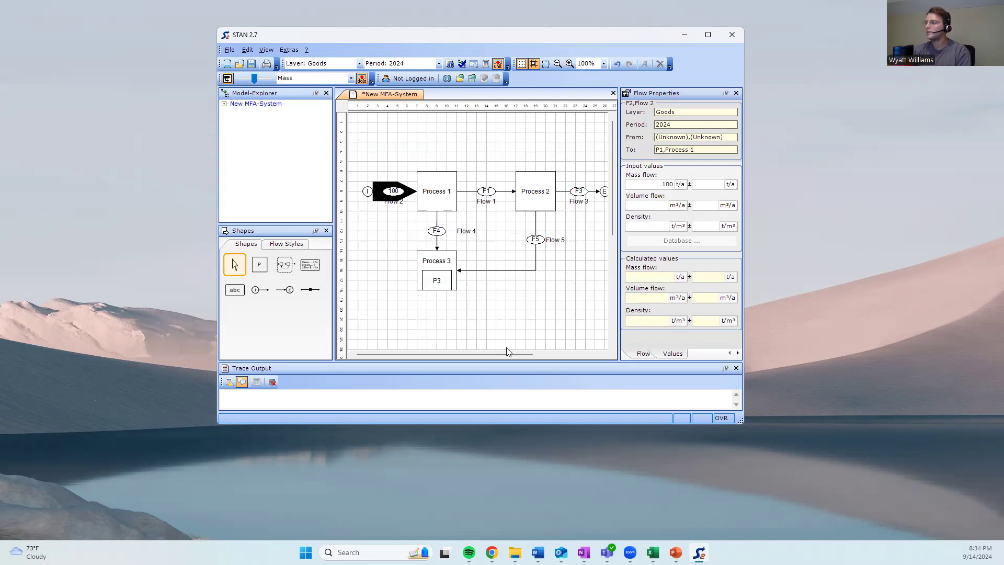
{"action": "left_click_drag", "start_coordinate": [501, 352], "coordinate": [512, 357]}
{"action": "left_click", "coordinate": [286, 265]}
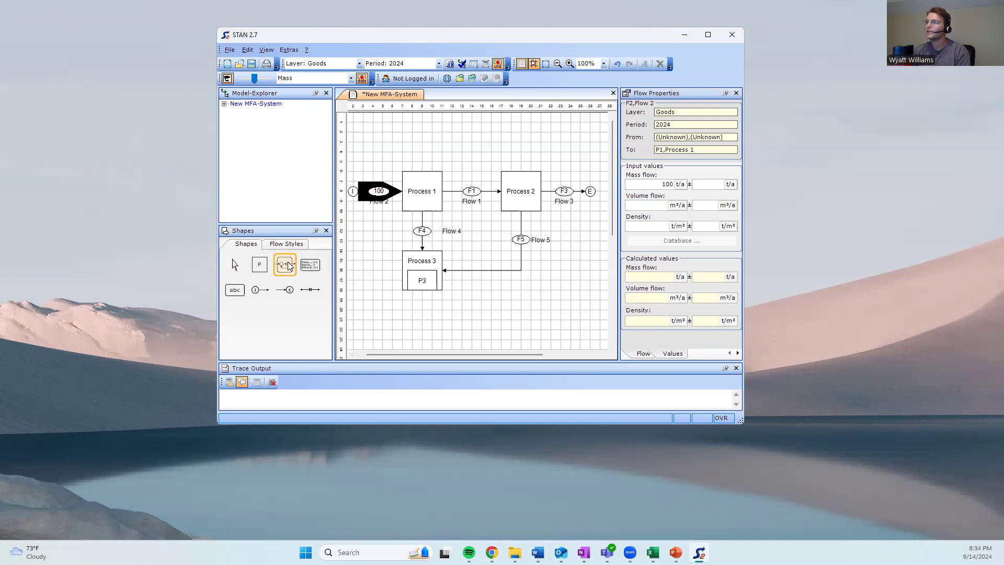
{"action": "left_click_drag", "start_coordinate": [364, 142], "coordinate": [573, 309]}
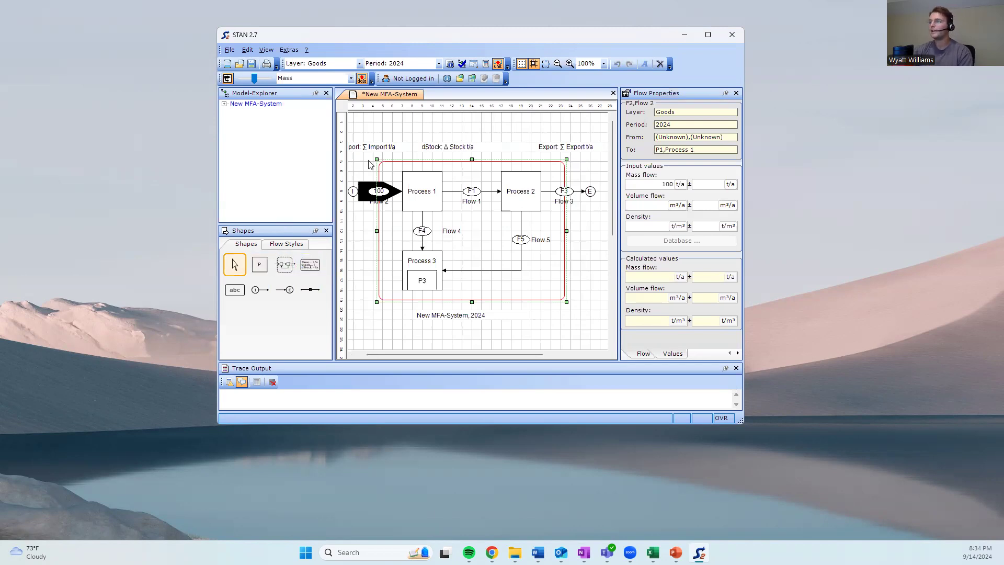
{"action": "left_click", "coordinate": [524, 156]}
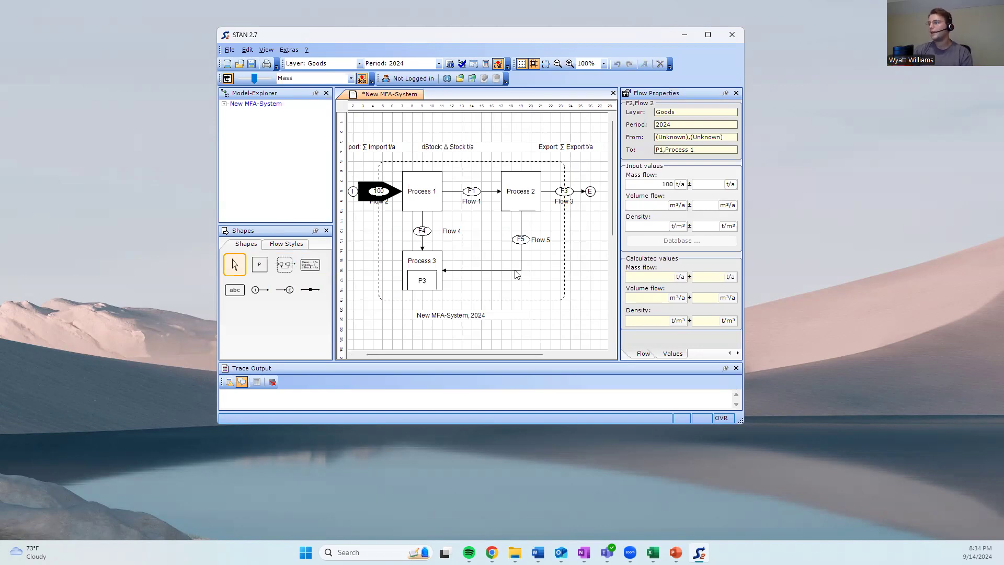
Enlarge the program window so the whole diagram fits in the drawing area
{"action": "left_click_drag", "start_coordinate": [745, 420], "coordinate": [808, 450]}
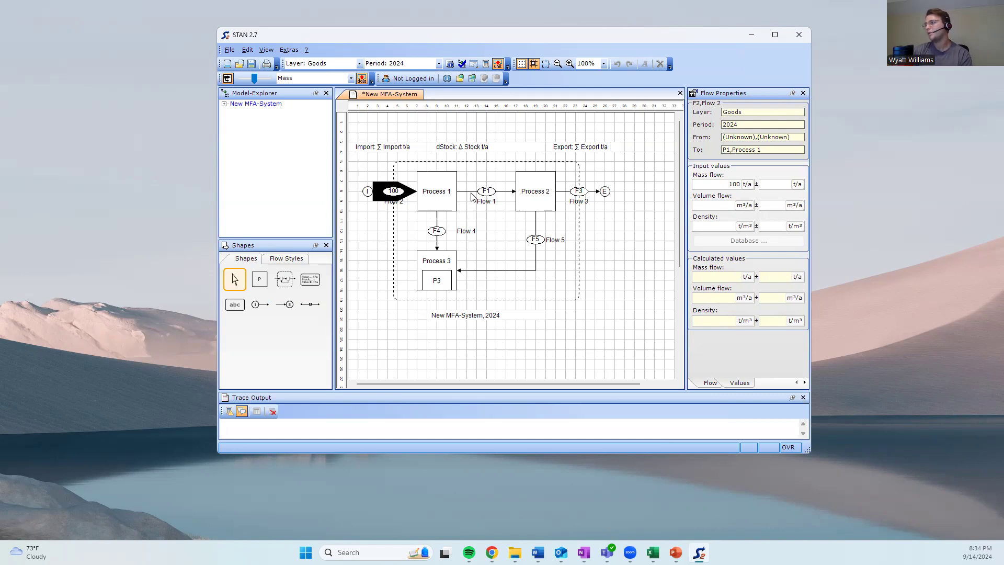
{"action": "left_click_drag", "start_coordinate": [500, 256], "coordinate": [431, 276]}
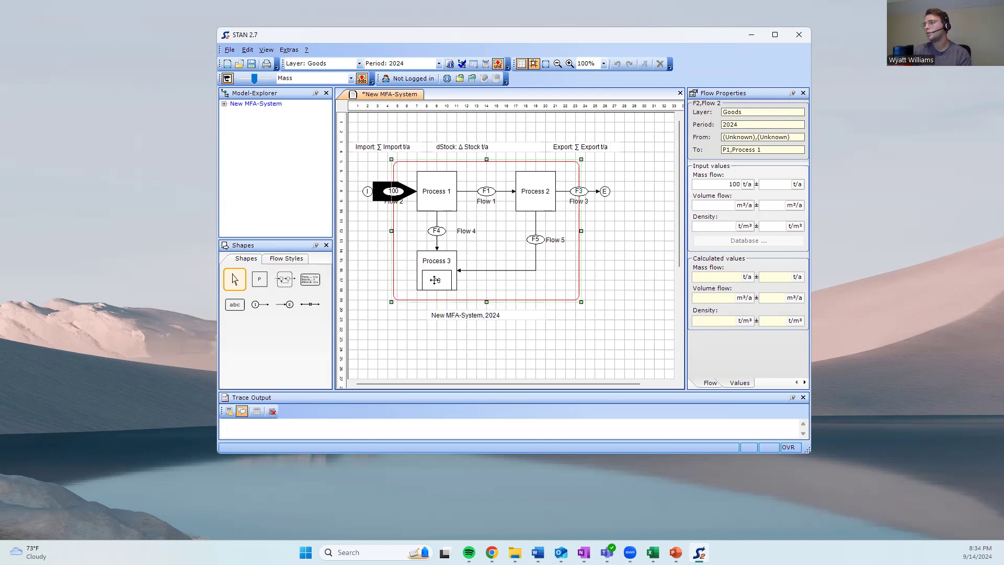
{"action": "key", "text": "ctrl+z"}
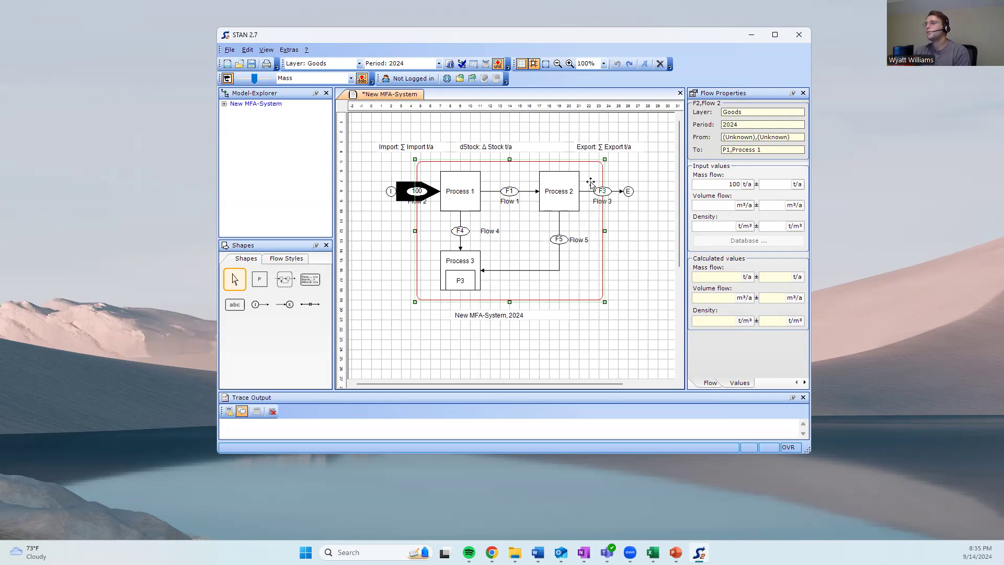
Set the input mass flow of the export flow leaving Process 2 to 20 t/a
{"action": "left_click", "coordinate": [621, 192]}
{"action": "left_click", "coordinate": [708, 182]}
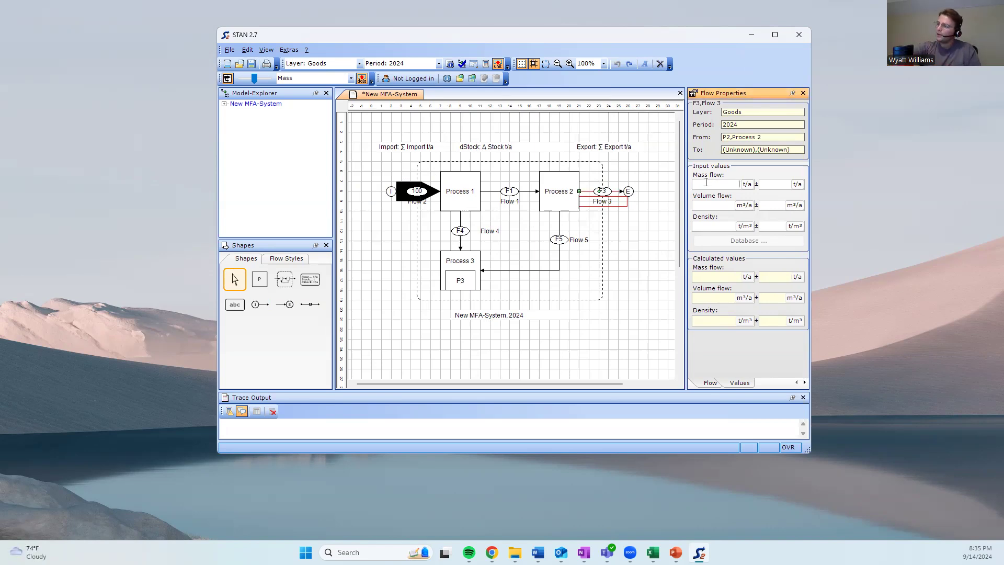
{"action": "type", "text": "20"}
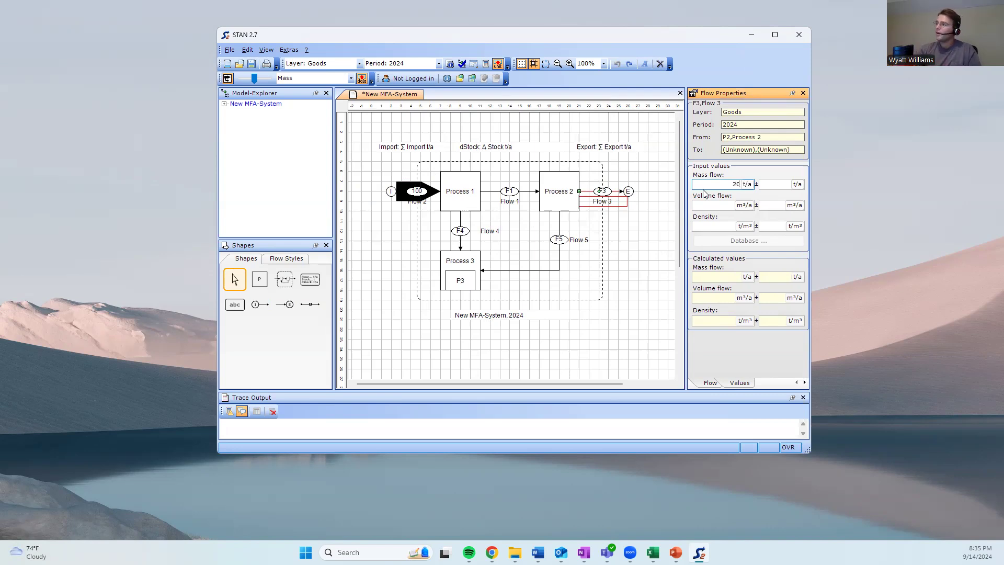
{"action": "key", "text": "Return"}
Set the input mass flow of the flow from Process 1 to Process 2 to 25 t/a
{"action": "left_click", "coordinate": [508, 192]}
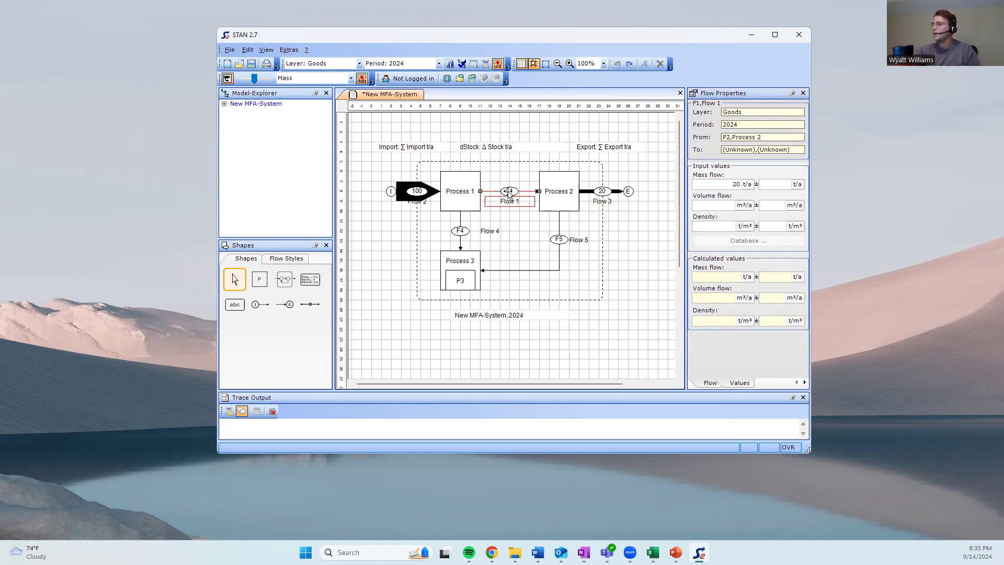
{"action": "left_click", "coordinate": [702, 183]}
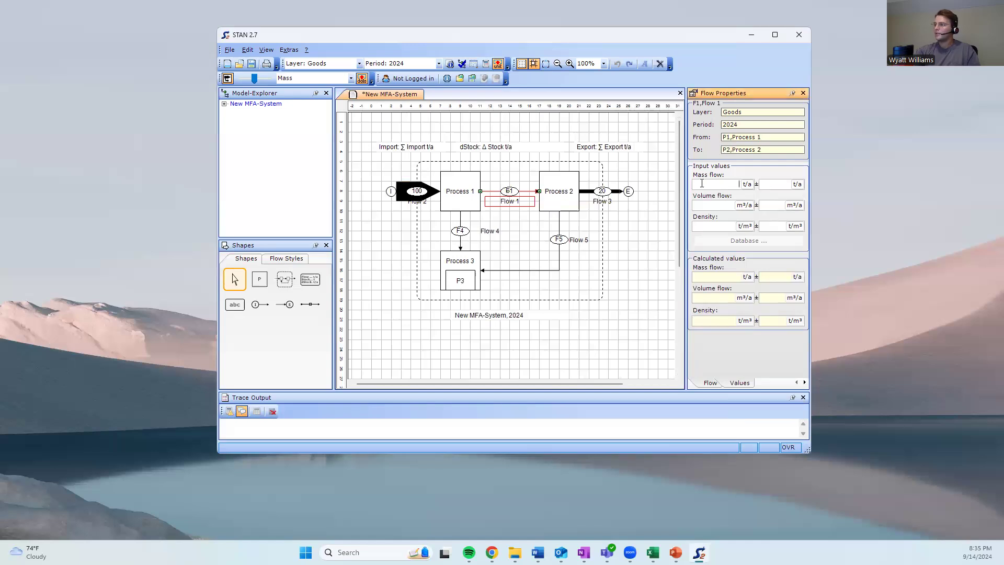
{"action": "type", "text": "25"}
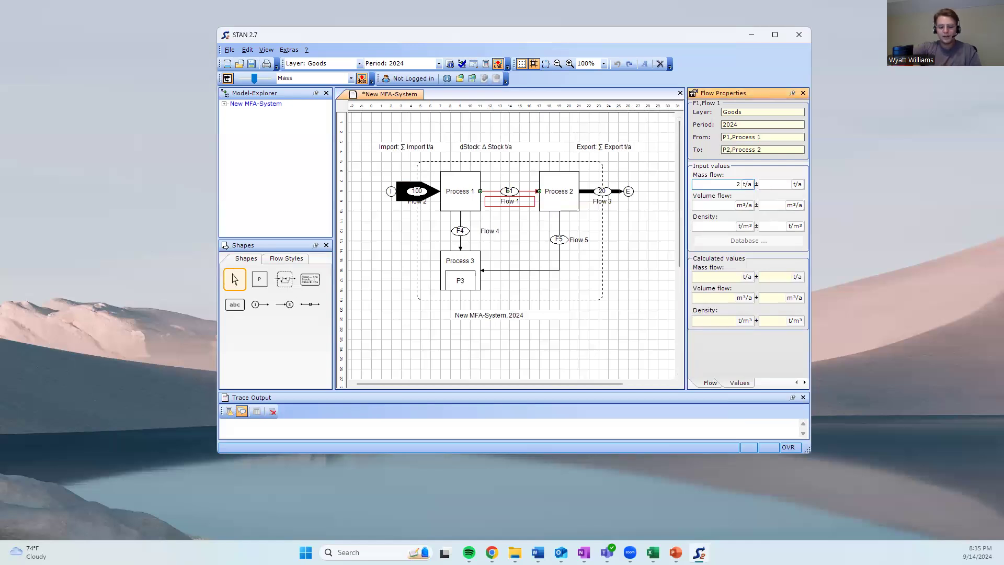
{"action": "left_click", "coordinate": [482, 190]}
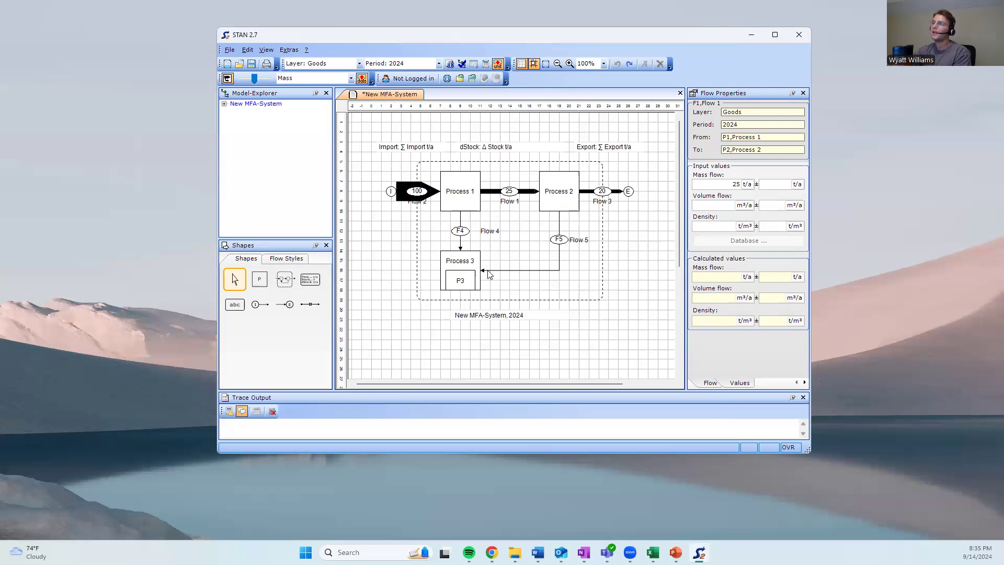
Calculate the model and enlarge the trace output to read its last messages
{"action": "left_click", "coordinate": [486, 64]}
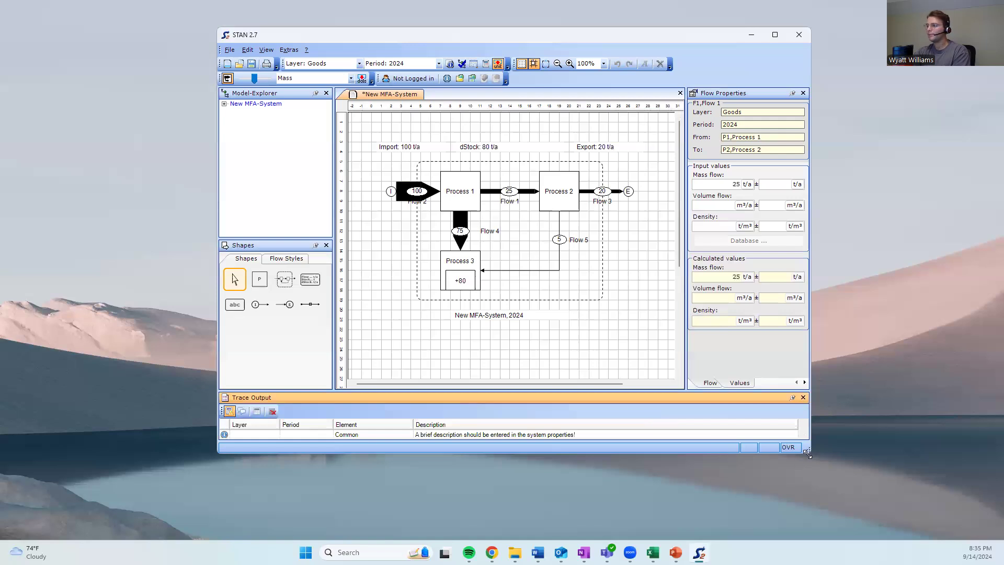
{"action": "left_click_drag", "start_coordinate": [806, 454], "coordinate": [809, 490]}
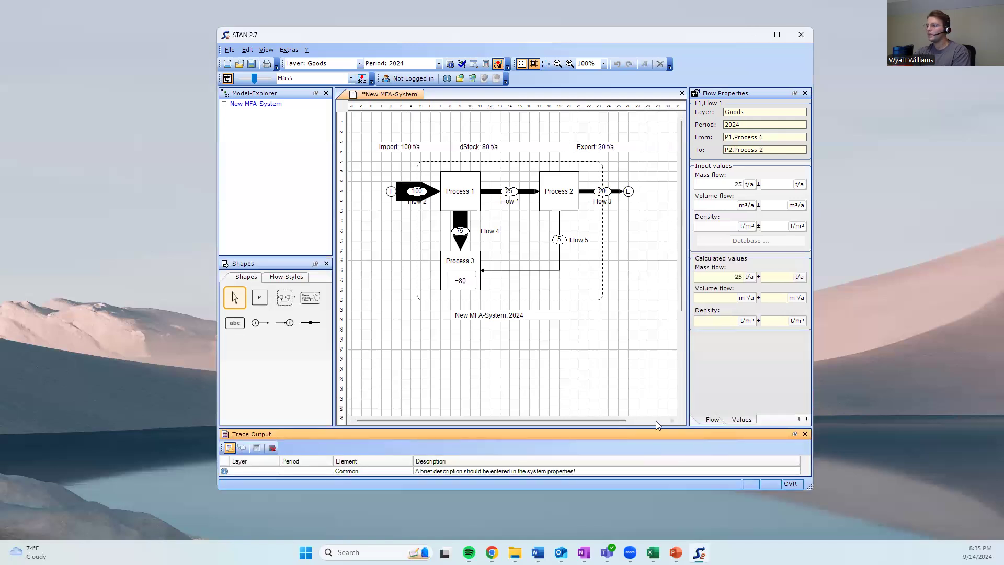
{"action": "left_click_drag", "start_coordinate": [666, 427], "coordinate": [665, 372]}
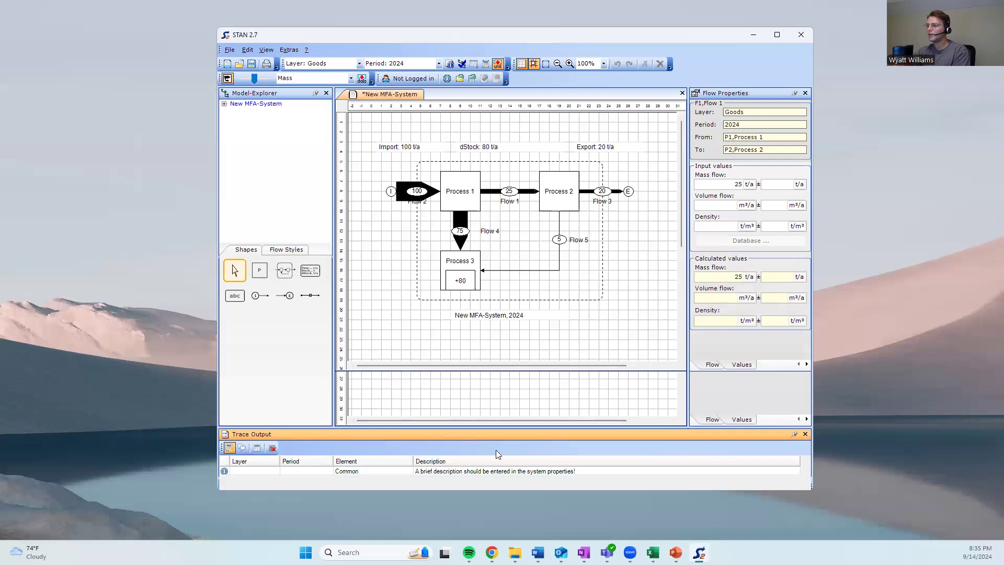
{"action": "scroll", "coordinate": [438, 421], "scroll_direction": "down", "scroll_amount": 1}
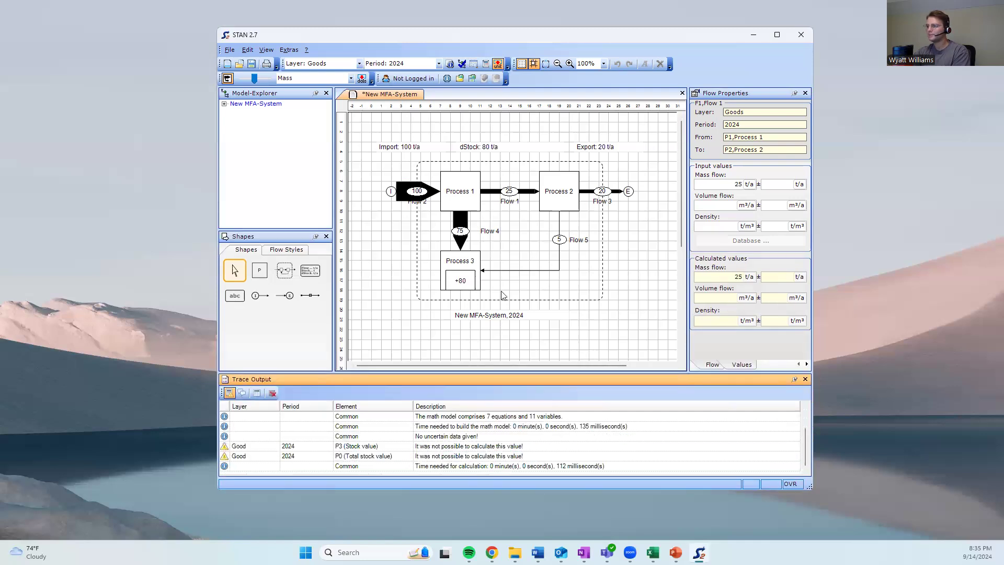
Examine the import flow's input value fields and its general flow properties
{"action": "left_click", "coordinate": [417, 195]}
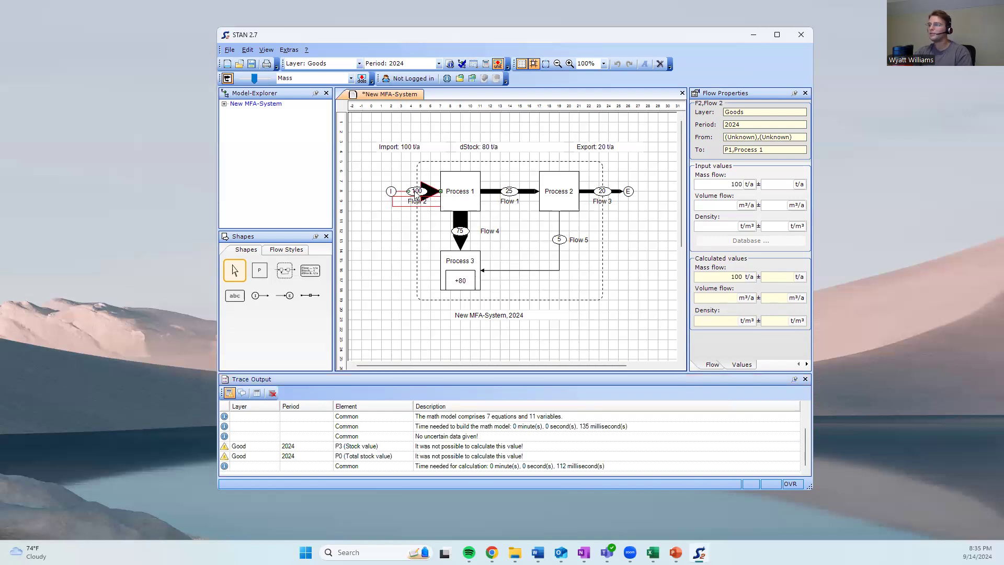
{"action": "left_click", "coordinate": [502, 217]}
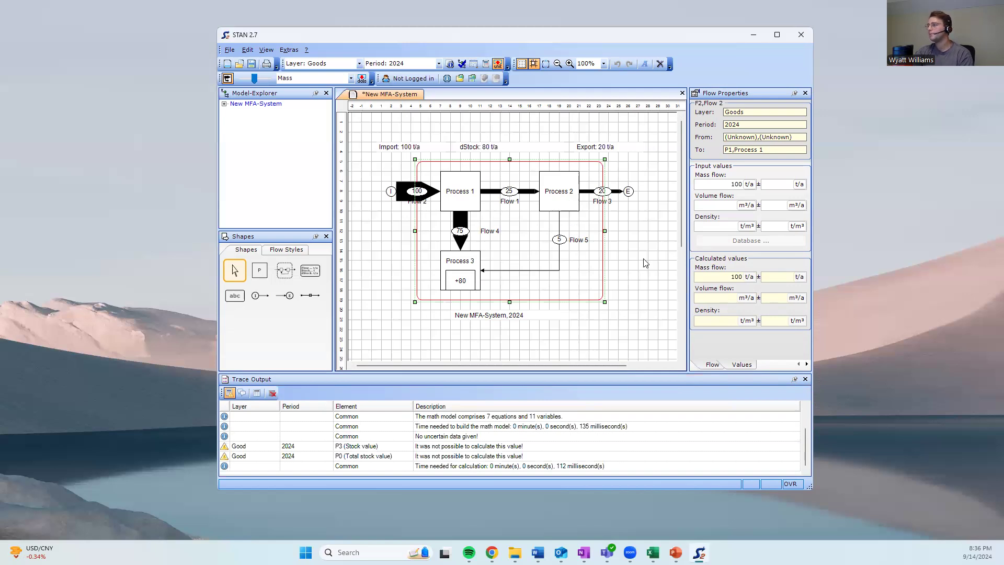
{"action": "left_click", "coordinate": [636, 314]}
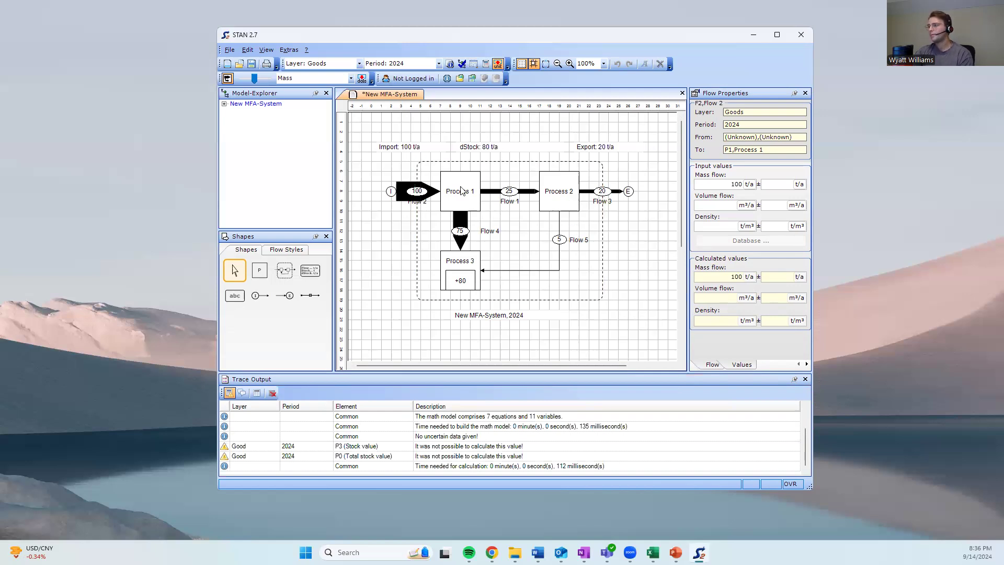
{"action": "left_click", "coordinate": [421, 194]}
{"action": "left_click", "coordinate": [780, 184]}
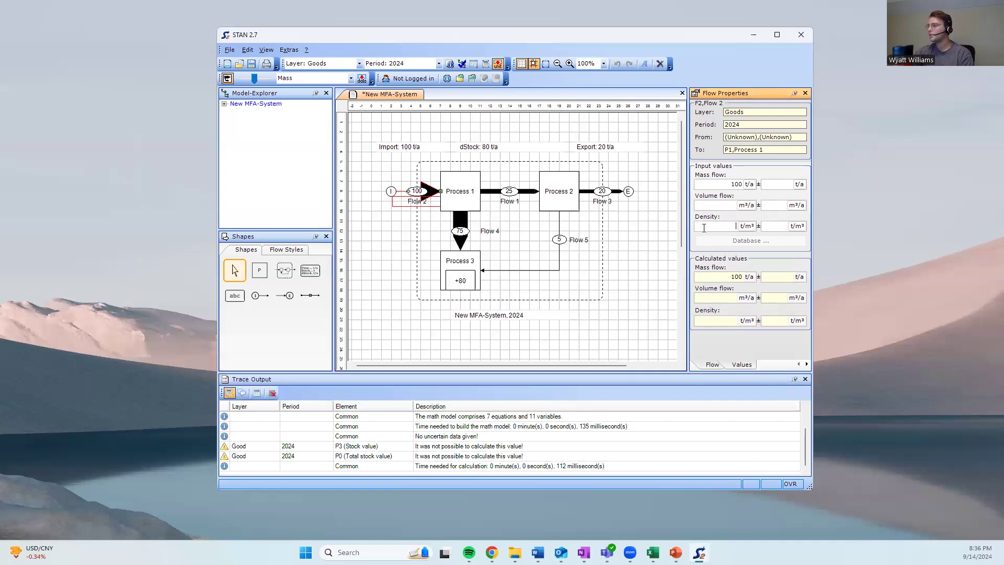
{"action": "left_click", "coordinate": [712, 365]}
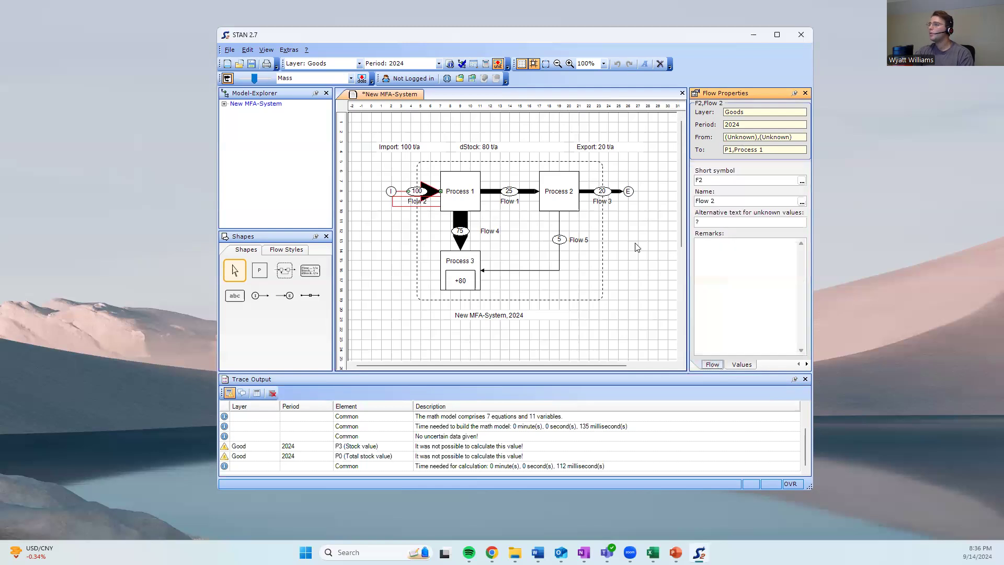
Enable transfer coefficients for Process 1 and display its coefficient list
{"action": "left_click", "coordinate": [464, 178]}
{"action": "left_click", "coordinate": [785, 148]}
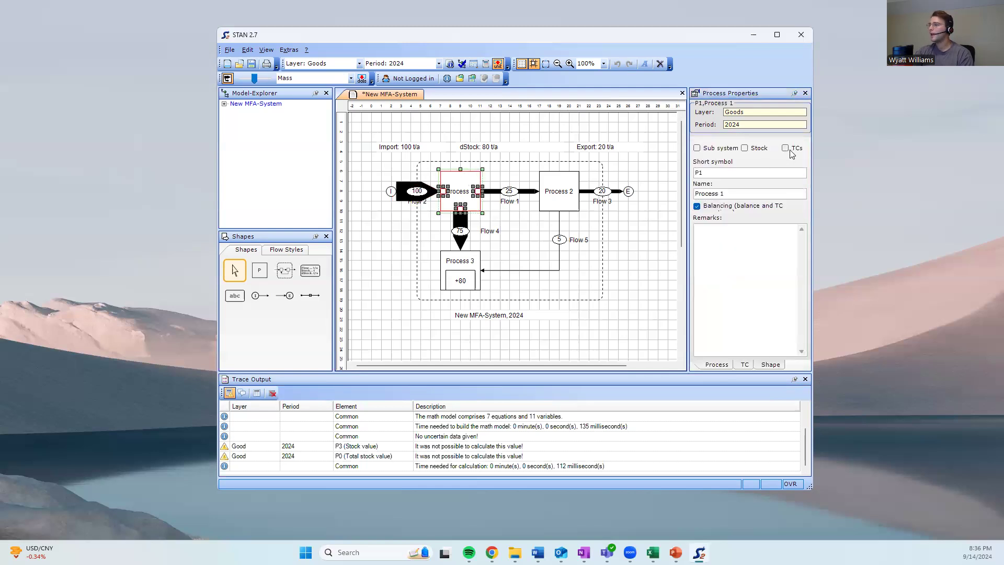
{"action": "left_click", "coordinate": [745, 364]}
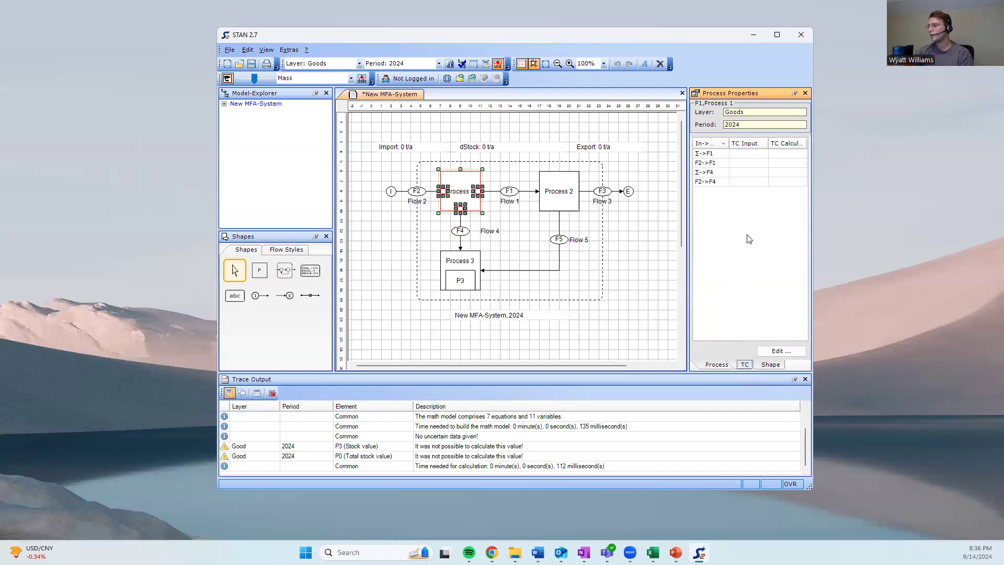
Examine Process 1's transfer coefficient table for F1 and F4 and the coefficient editor, then close them without entering values
{"action": "left_click", "coordinate": [775, 350]}
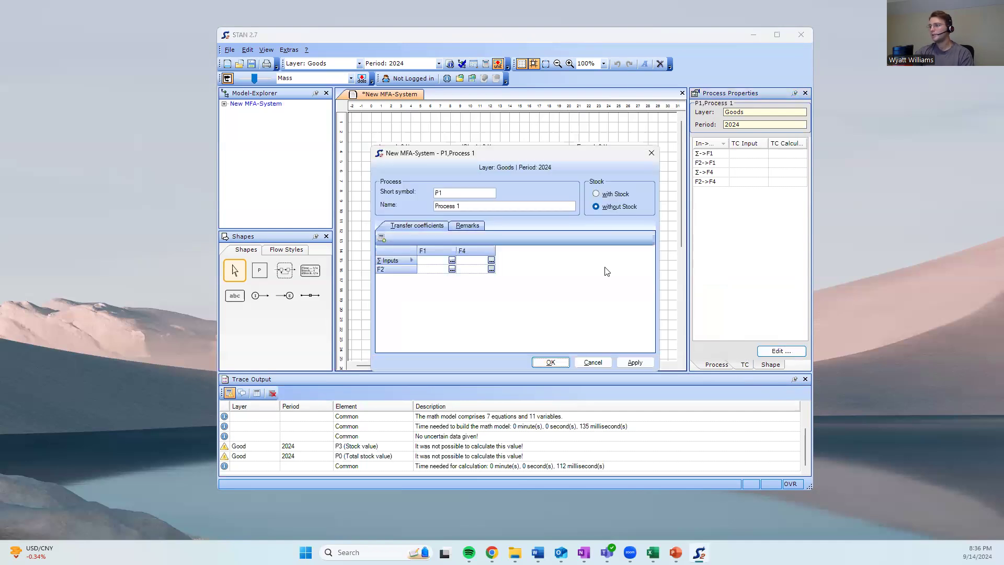
{"action": "left_click", "coordinate": [440, 260]}
{"action": "left_click", "coordinate": [439, 261]}
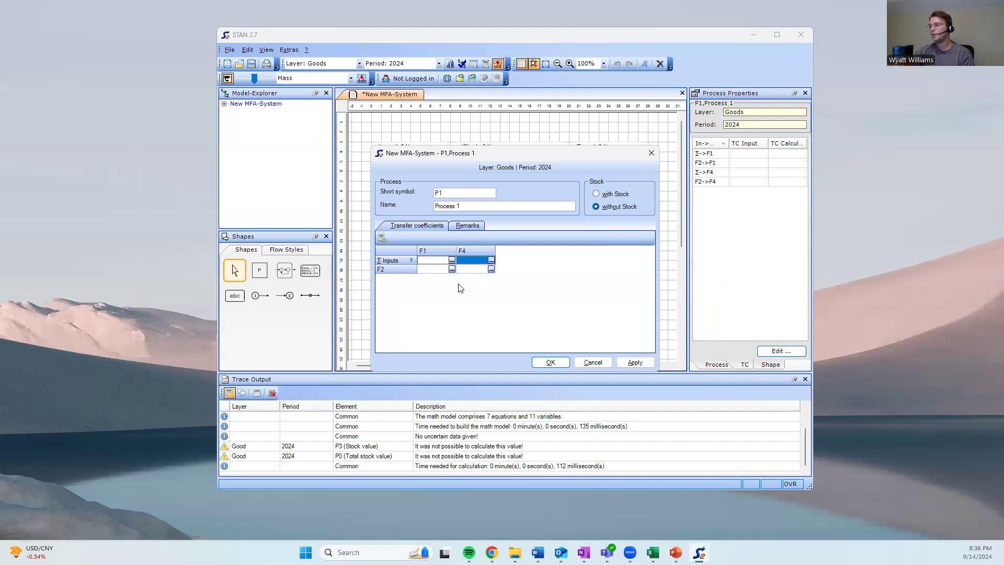
{"action": "left_click", "coordinate": [471, 262]}
{"action": "left_click", "coordinate": [437, 261]}
{"action": "left_click", "coordinate": [466, 261]}
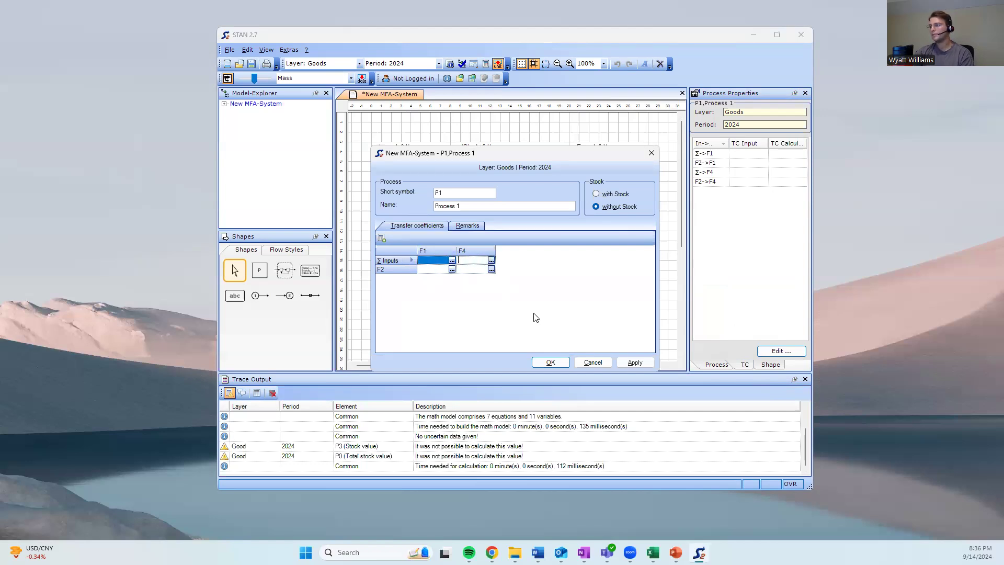
{"action": "left_click", "coordinate": [452, 261]}
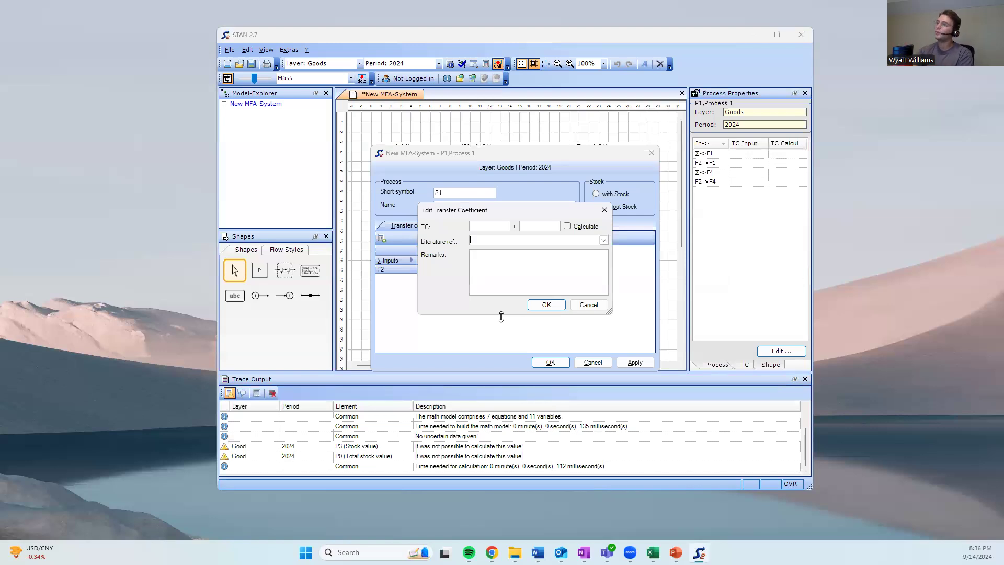
{"action": "left_click", "coordinate": [552, 305]}
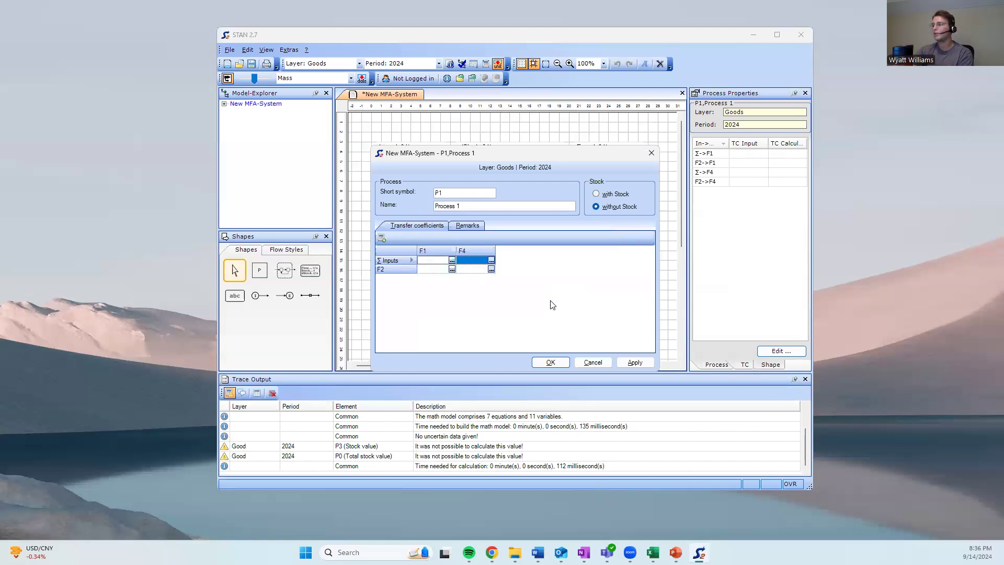
{"action": "left_click", "coordinate": [651, 153]}
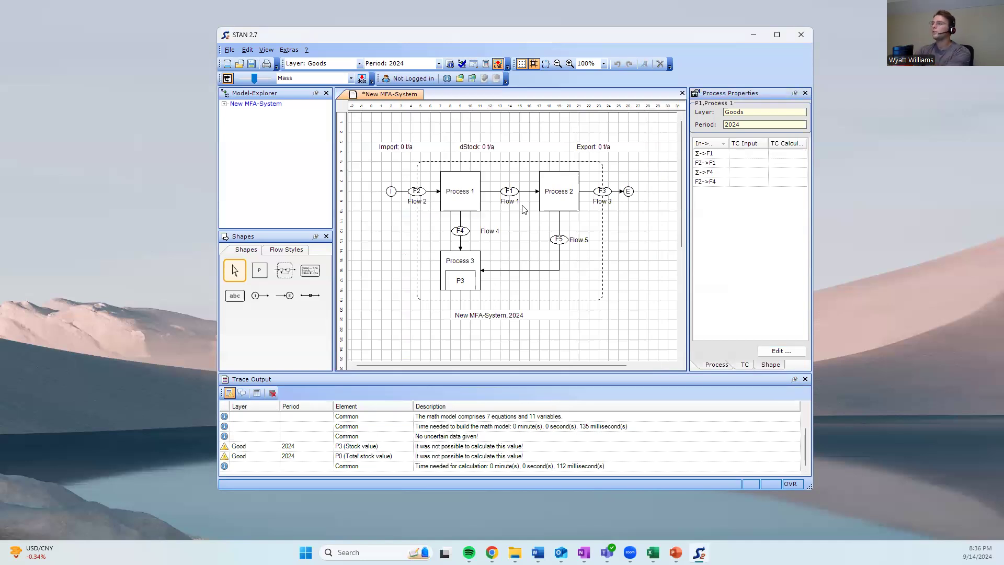
Rename Process 1 as "Transfer Station" in its general process properties
{"action": "left_click", "coordinate": [450, 180]}
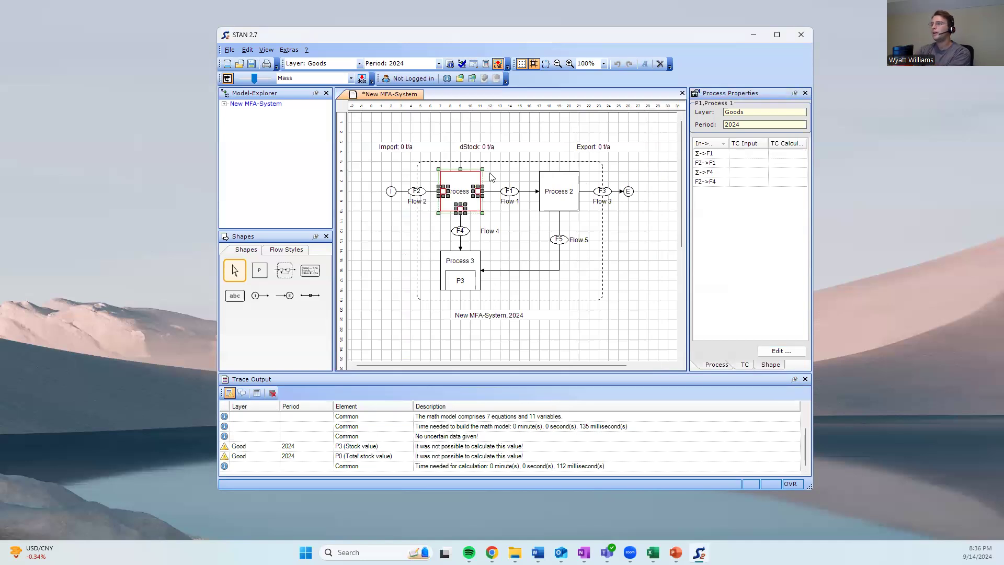
{"action": "left_click", "coordinate": [563, 234]}
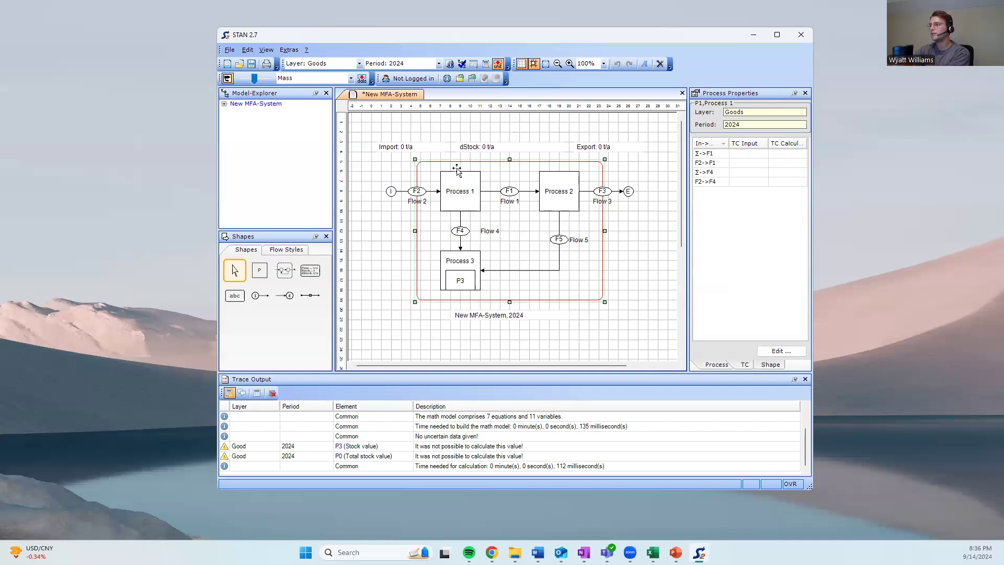
{"action": "left_click", "coordinate": [717, 364]}
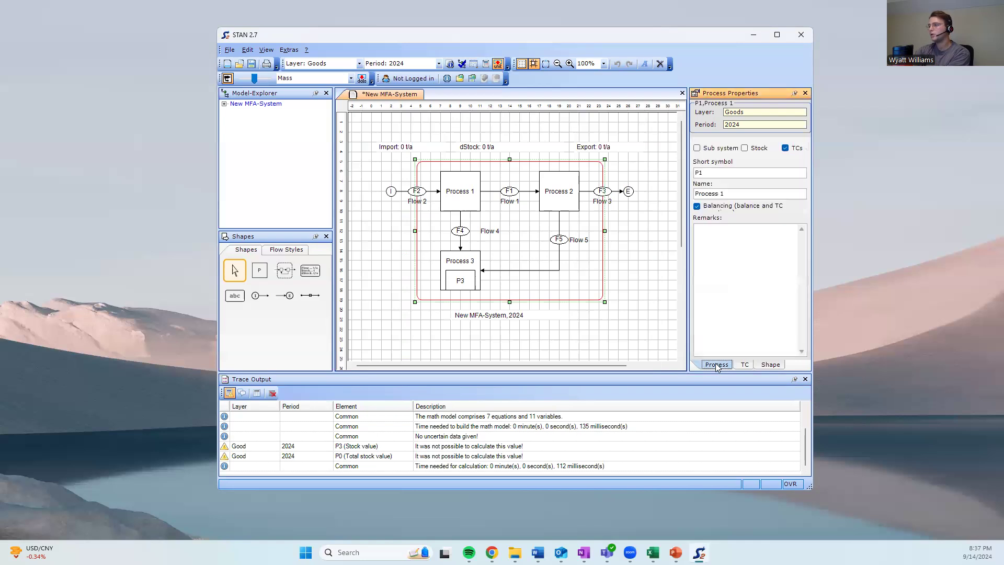
{"action": "triple_click", "coordinate": [738, 196]}
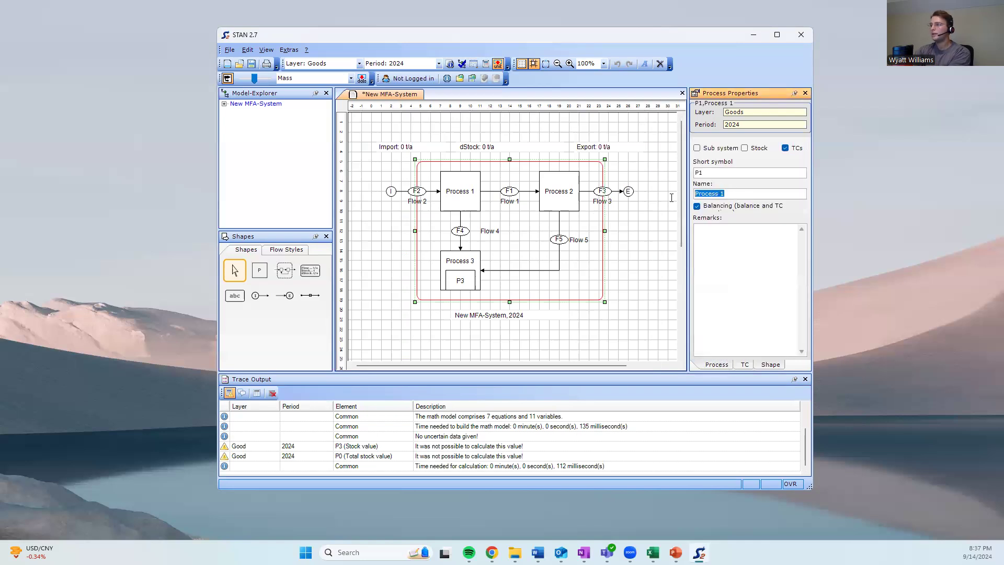
{"action": "type", "text": "Transfer Statioo"}
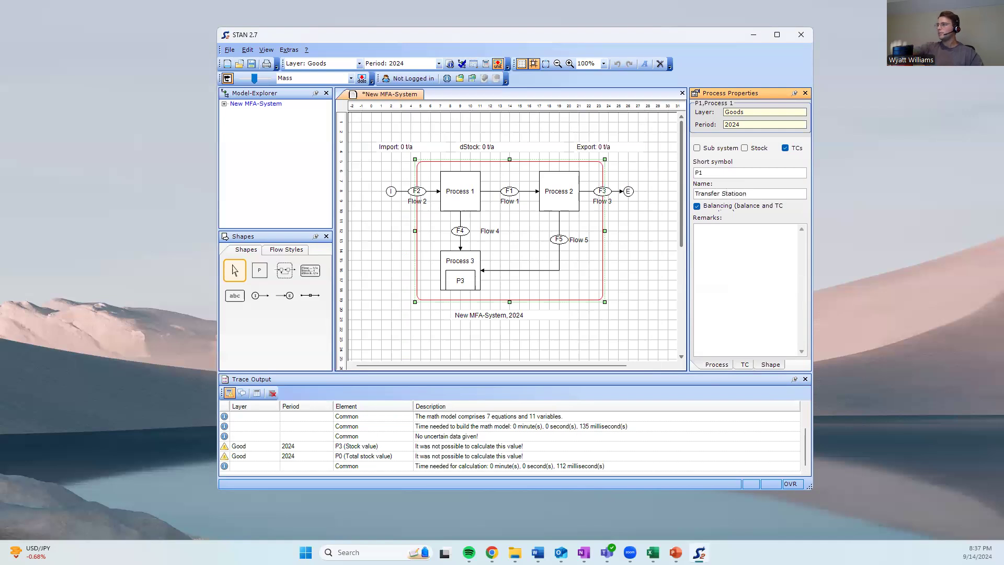
{"action": "type", "text": "n"}
{"action": "left_click", "coordinate": [651, 209]}
Rename Process 2 as "Recycling Center"
{"action": "key", "text": "Tab"}
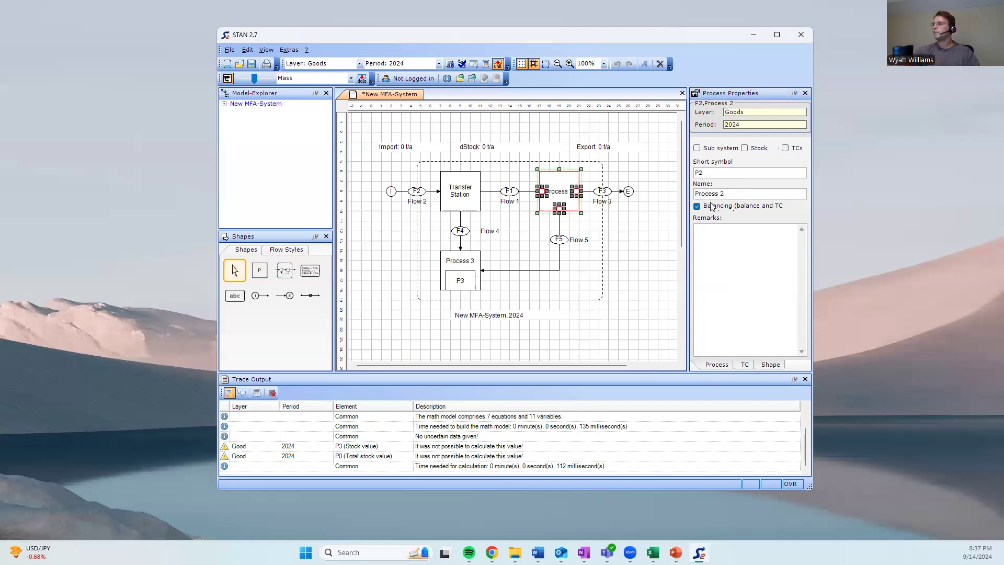
{"action": "type", "text": "Re"}
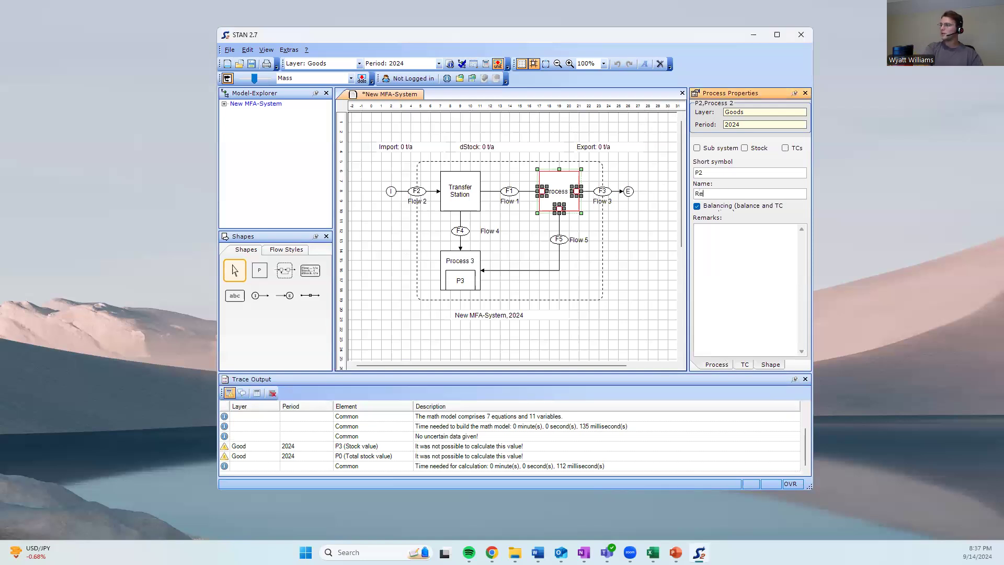
{"action": "type", "text": "cycling Center"}
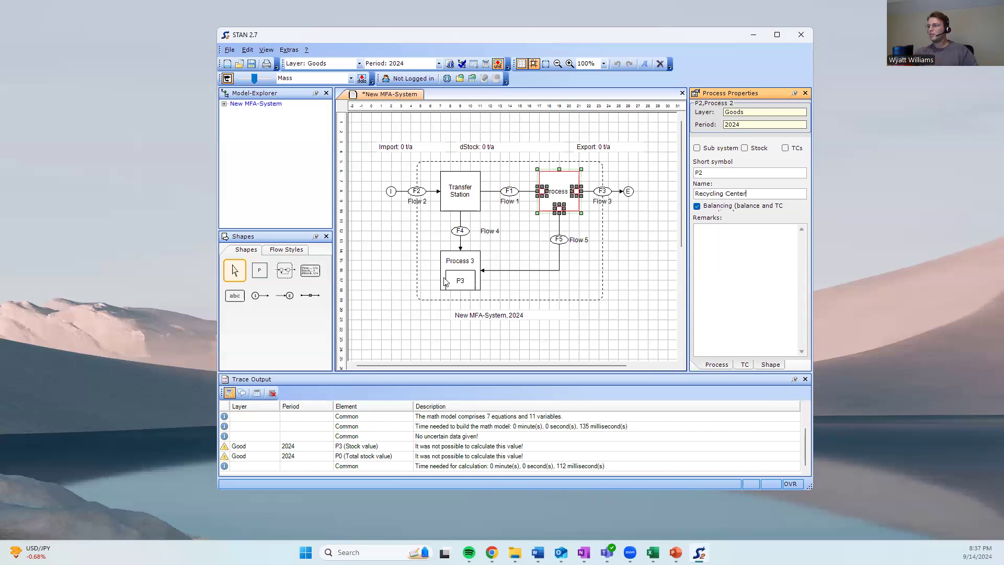
Rename Process 3, the process with the stock, as "Landfill"
{"action": "left_click", "coordinate": [460, 261]}
{"action": "left_click", "coordinate": [730, 193]}
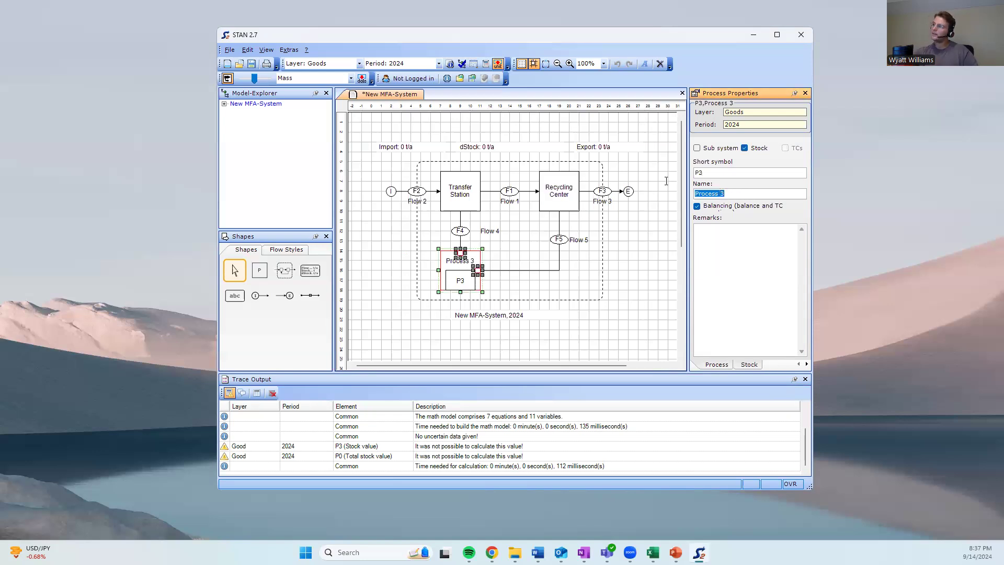
{"action": "key", "text": "BackSpace"}
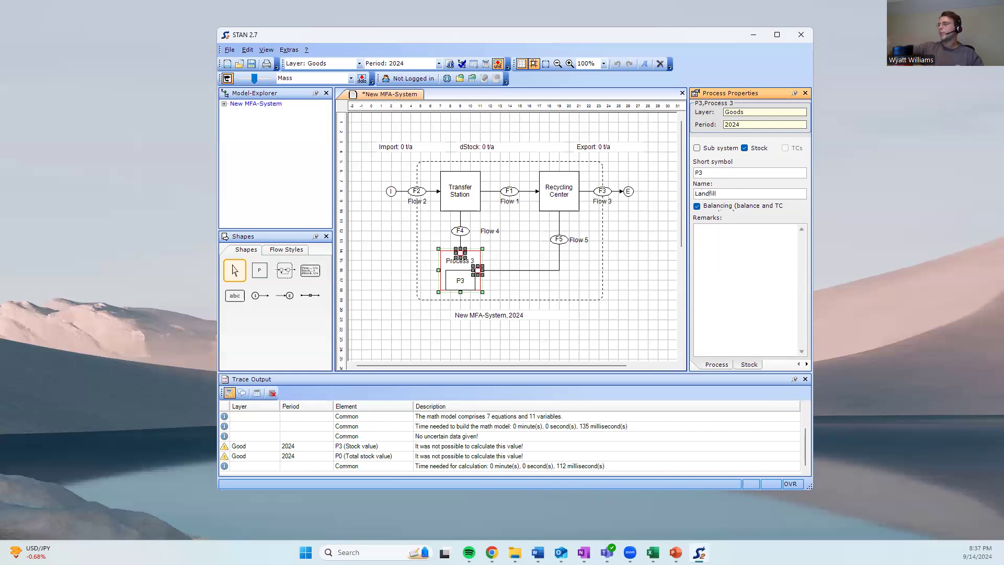
{"action": "left_click", "coordinate": [663, 237]}
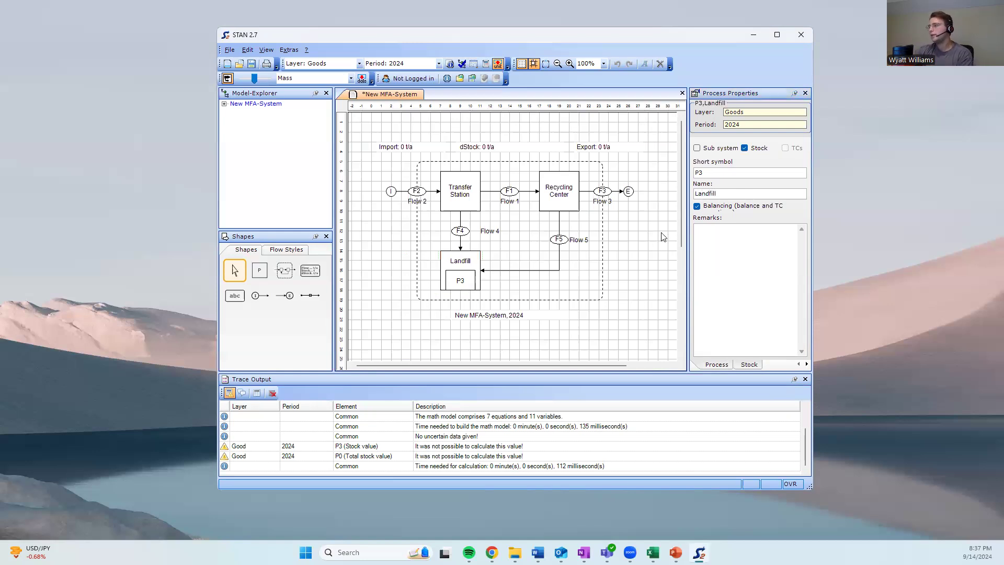
Replace both placeholders in the title text field below the system boundary so it reads "Our County, 2024"
{"action": "left_click", "coordinate": [472, 317]}
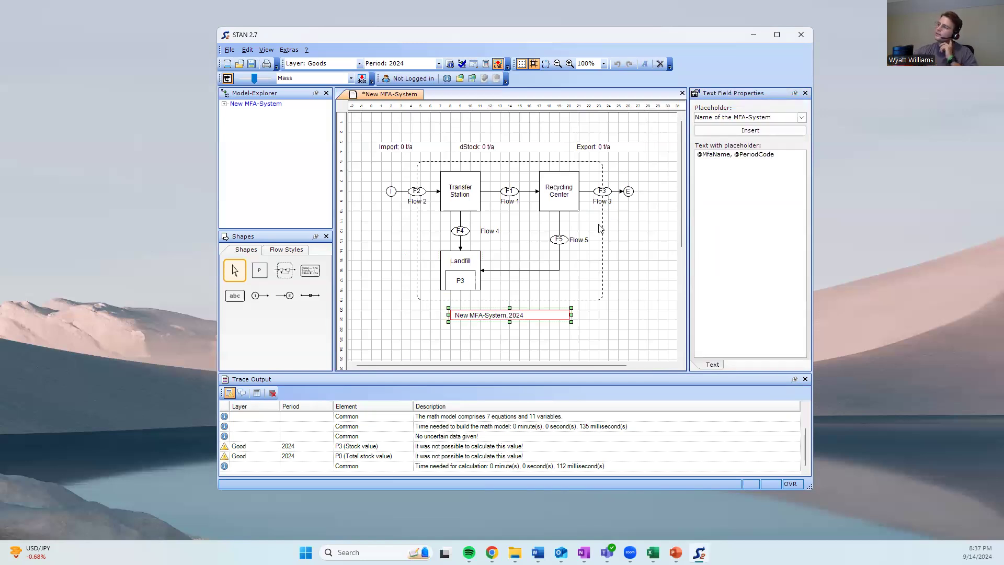
{"action": "double_click", "coordinate": [729, 156]}
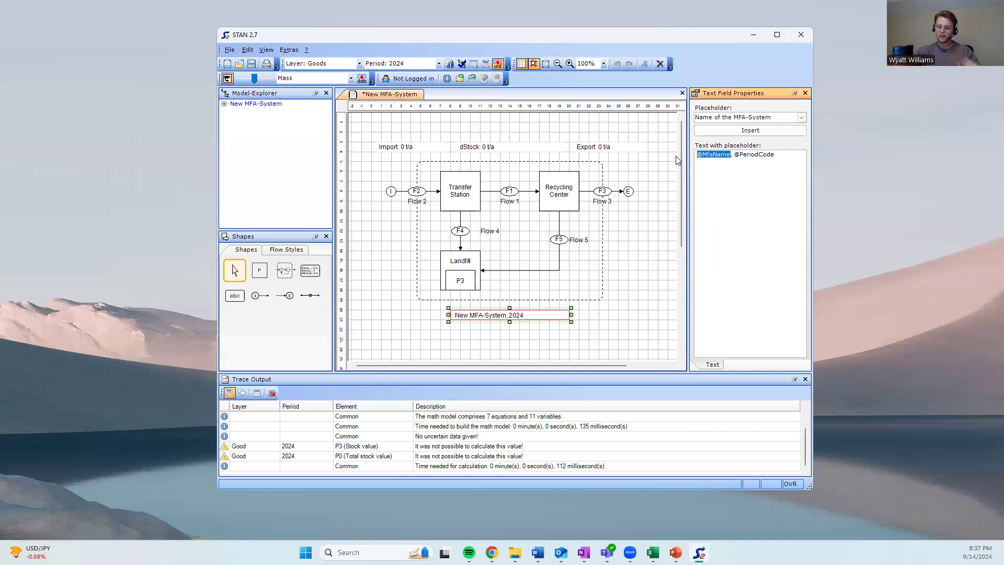
{"action": "type", "text": "Our County"}
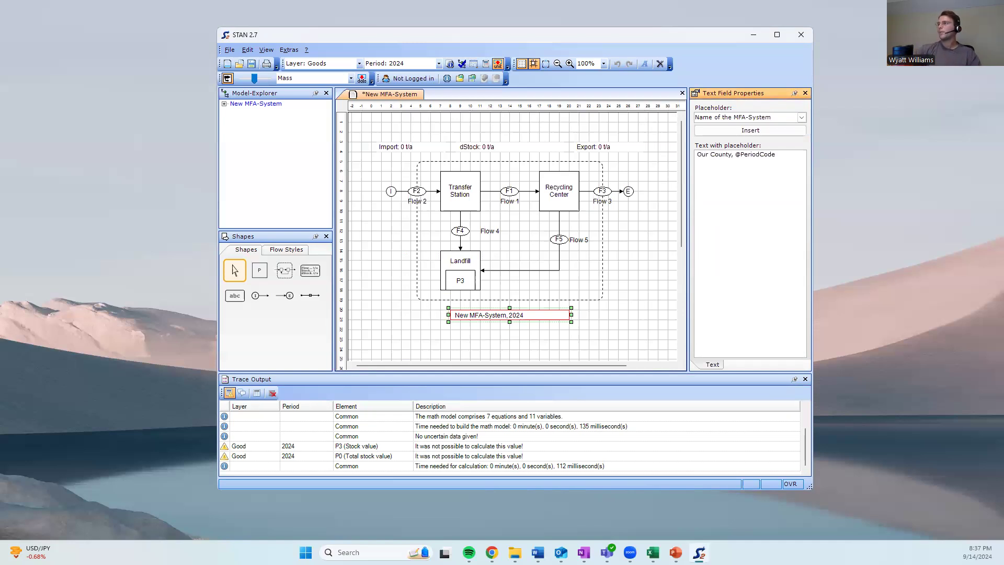
{"action": "left_click_drag", "start_coordinate": [787, 157], "coordinate": [735, 156]}
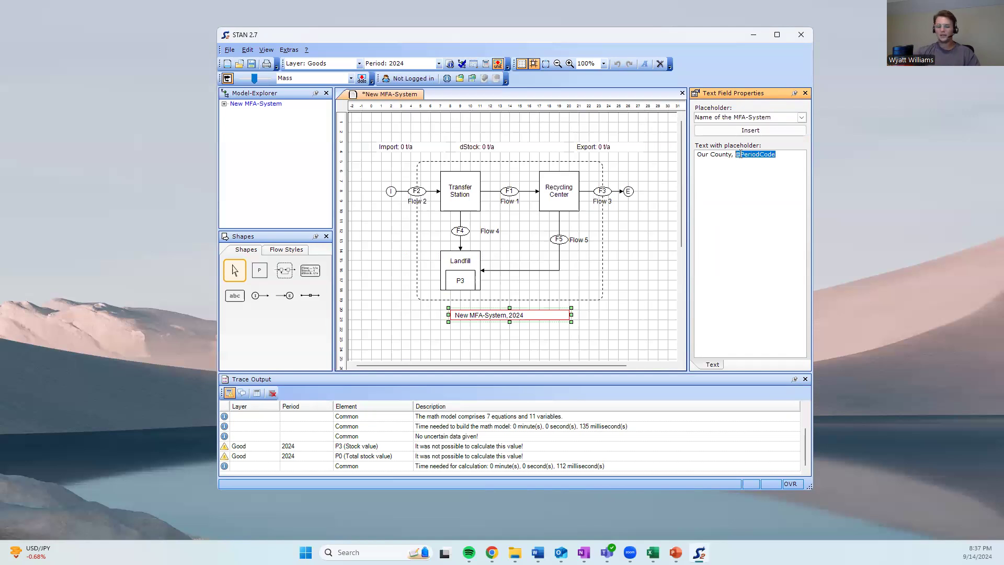
{"action": "type", "text": "2024"}
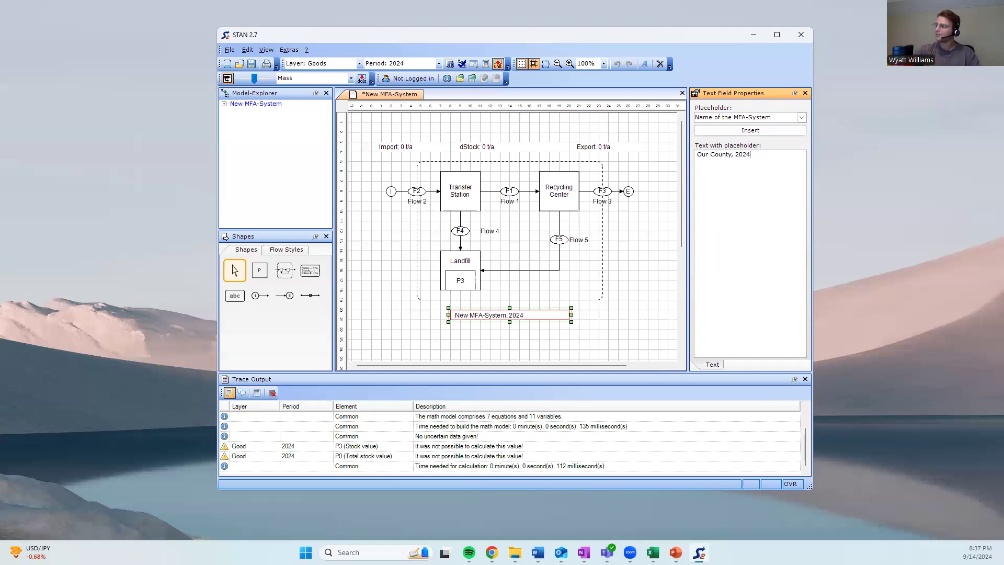
{"action": "left_click", "coordinate": [669, 258]}
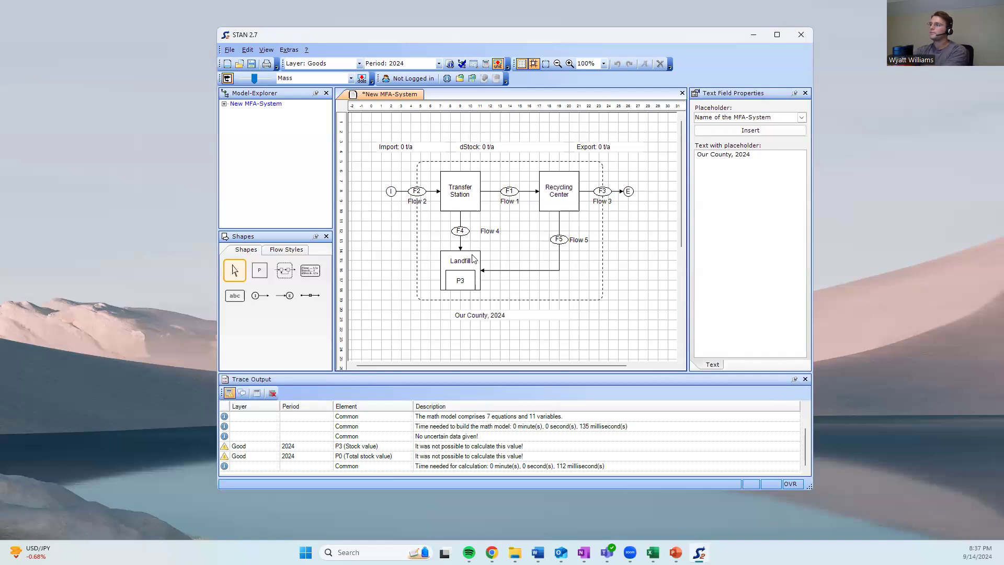
Place a legend text field with flow and stock units outside the system boundary, beside its lower right corner
{"action": "left_click", "coordinate": [310, 275]}
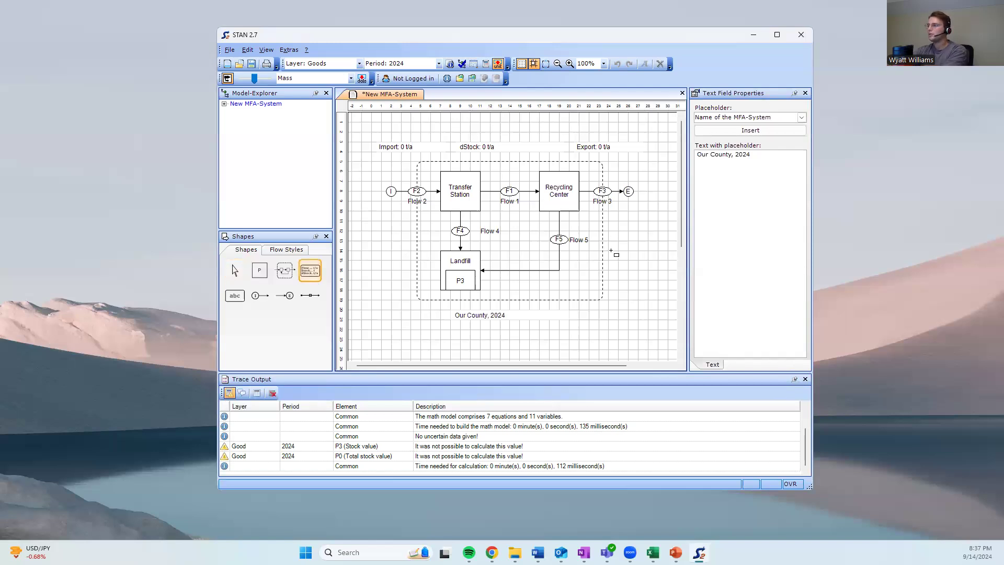
{"action": "left_click", "coordinate": [612, 263]}
{"action": "left_click", "coordinate": [310, 270]}
{"action": "left_click", "coordinate": [609, 271]}
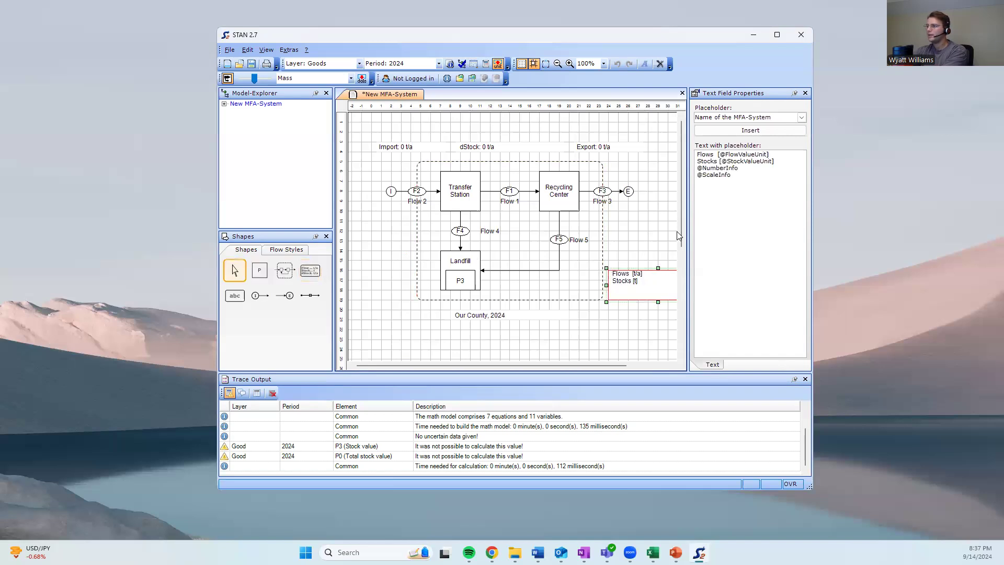
Replace the unit placeholders in the legend so its first two lines read "Flows t/y" and "Stocks t/y"
{"action": "left_click_drag", "start_coordinate": [775, 156], "coordinate": [718, 155]}
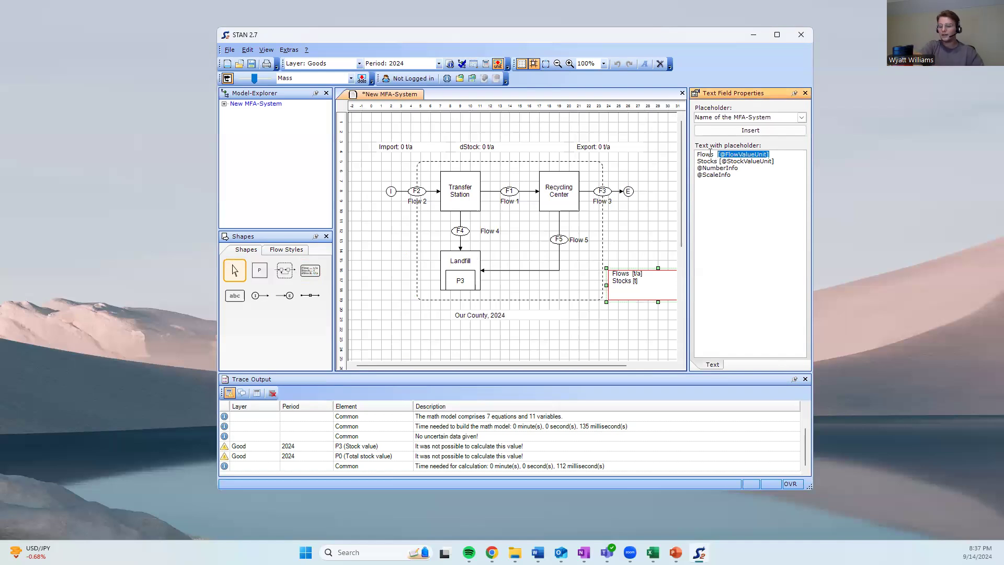
{"action": "type", "text": "t/y"}
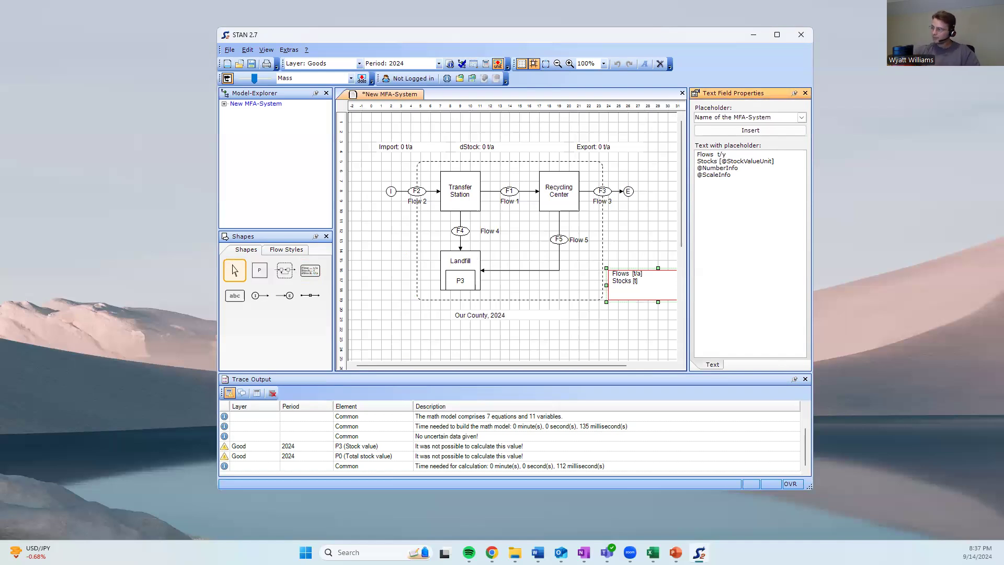
{"action": "left_click_drag", "start_coordinate": [778, 161], "coordinate": [726, 165]}
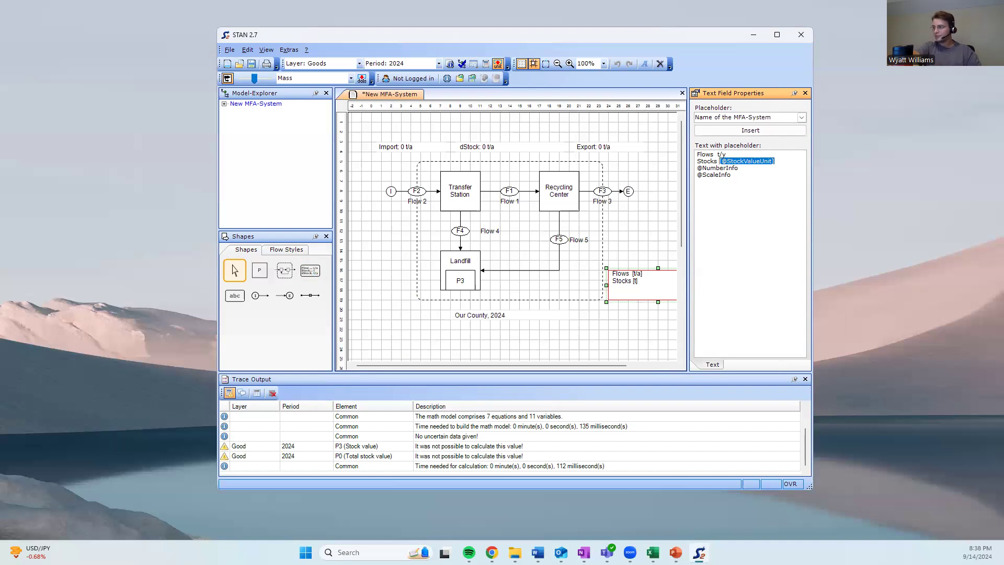
{"action": "type", "text": "tocks t/y"}
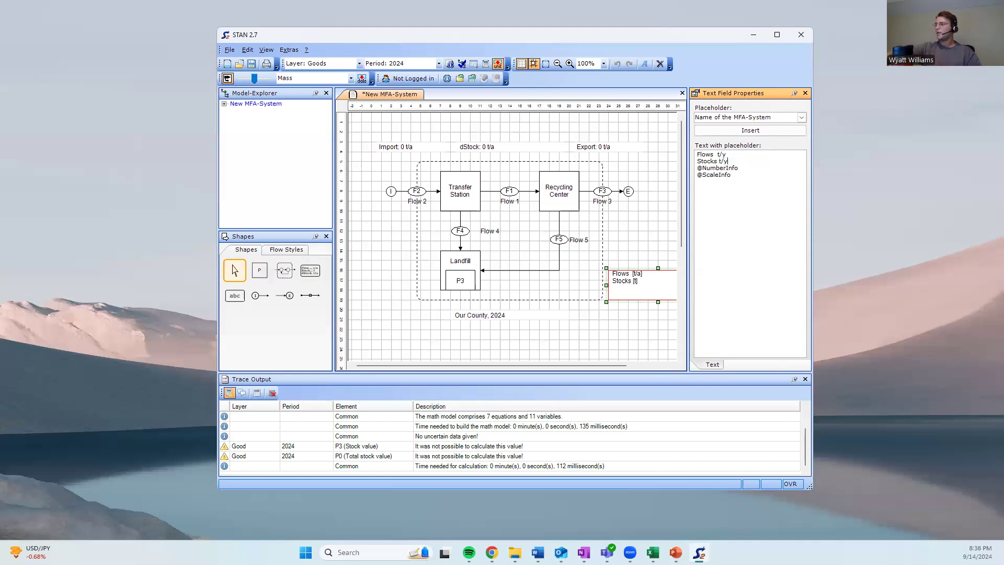
{"action": "left_click_drag", "start_coordinate": [739, 168], "coordinate": [696, 169]}
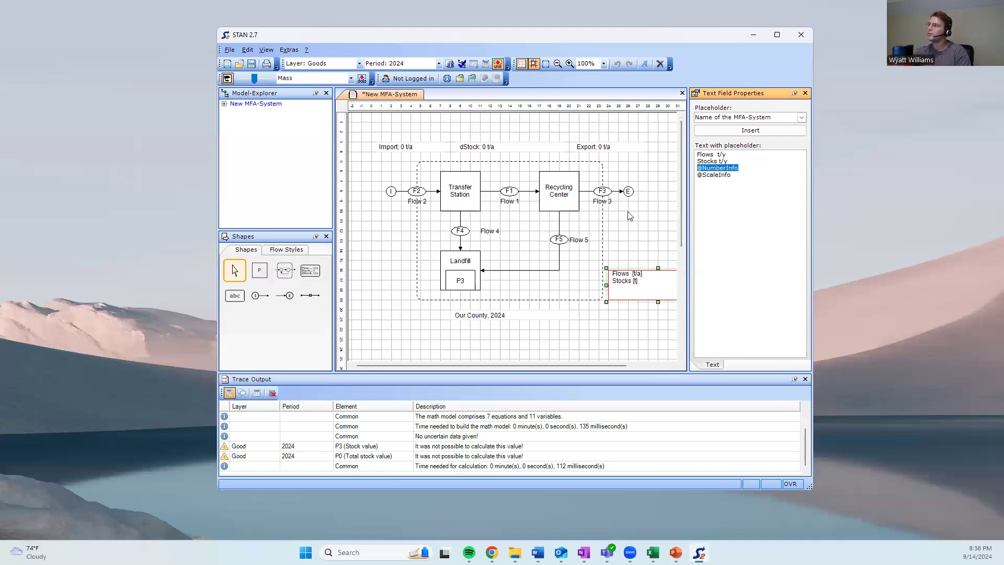
{"action": "left_click", "coordinate": [742, 130]}
{"action": "left_click", "coordinate": [633, 245]}
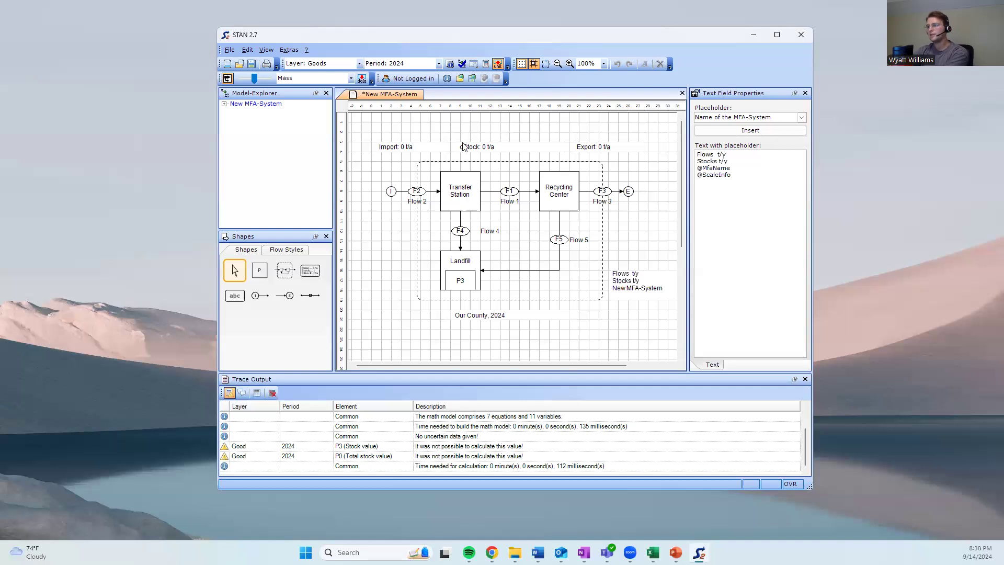
{"action": "left_click", "coordinate": [461, 180]}
{"action": "left_click", "coordinate": [560, 193]}
{"action": "left_click", "coordinate": [473, 256]}
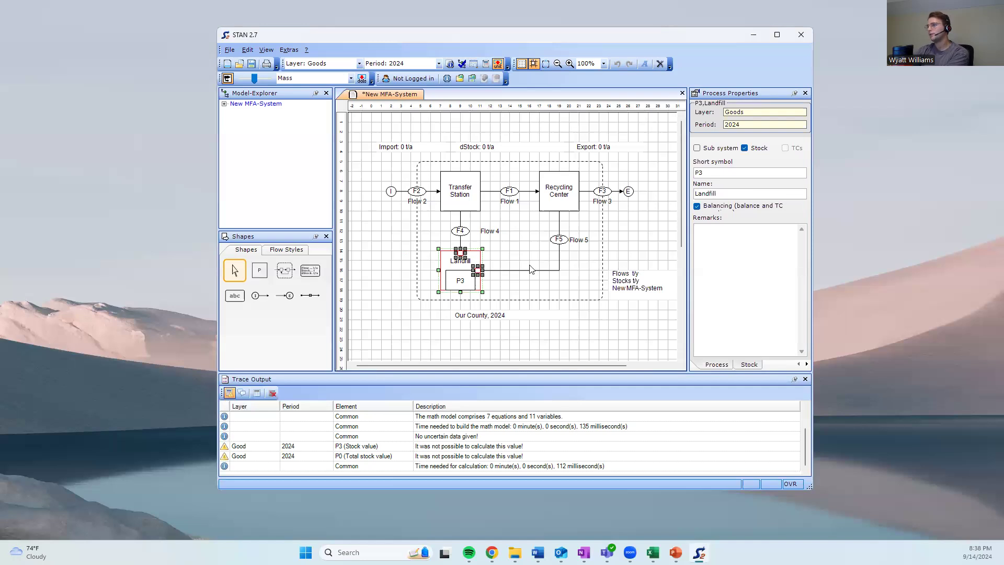
{"action": "left_click", "coordinate": [472, 256]}
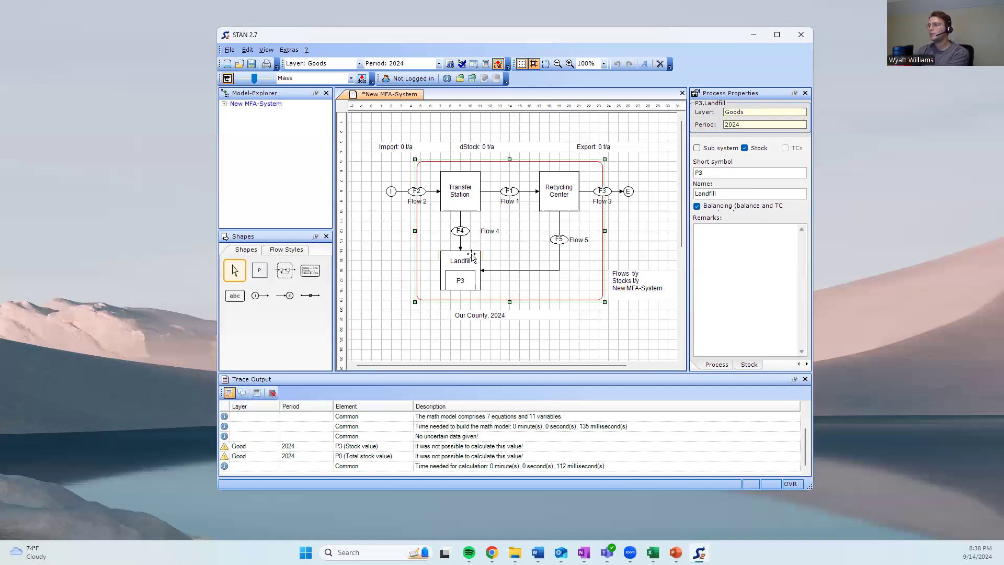
{"action": "left_click", "coordinate": [370, 268]}
{"action": "left_click", "coordinate": [473, 186]}
{"action": "left_click", "coordinate": [370, 232]}
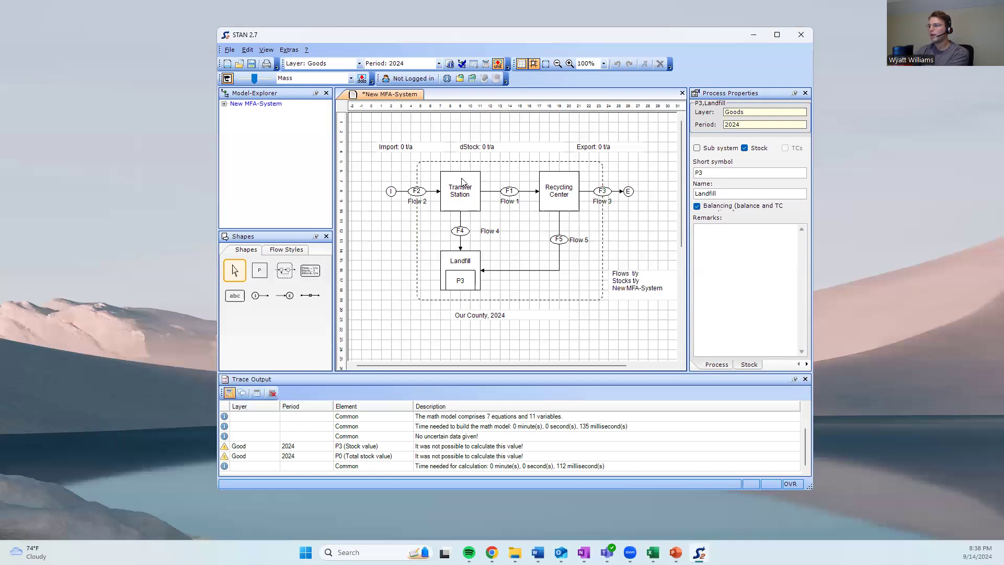
Set the process color of Transfer Station to Gray-25%
{"action": "left_click", "coordinate": [469, 181]}
{"action": "left_click", "coordinate": [769, 365]}
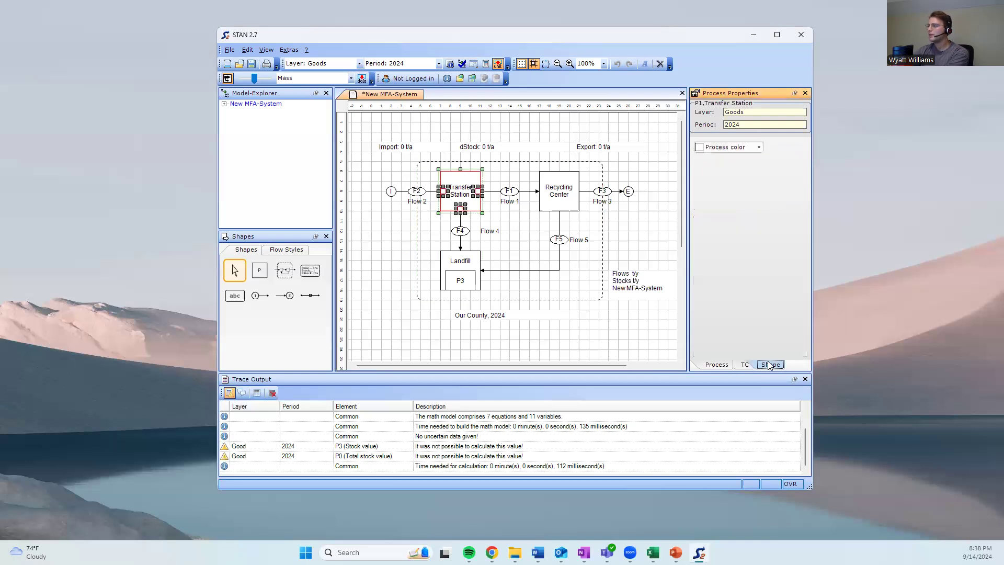
{"action": "left_click", "coordinate": [759, 148]}
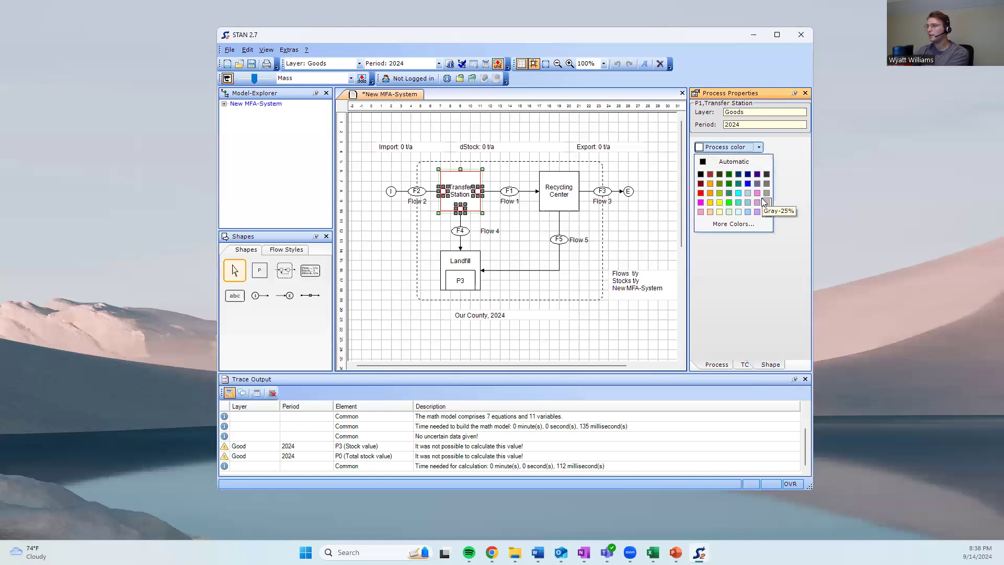
{"action": "left_click", "coordinate": [765, 202]}
Set the process color of Recycling Center to light green
{"action": "left_click", "coordinate": [574, 187]}
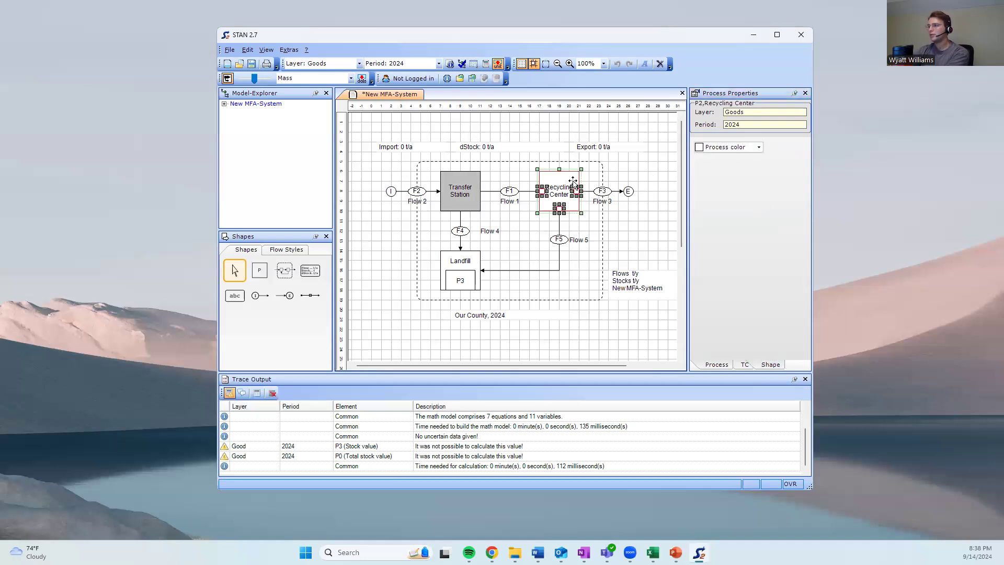
{"action": "left_click", "coordinate": [759, 147]}
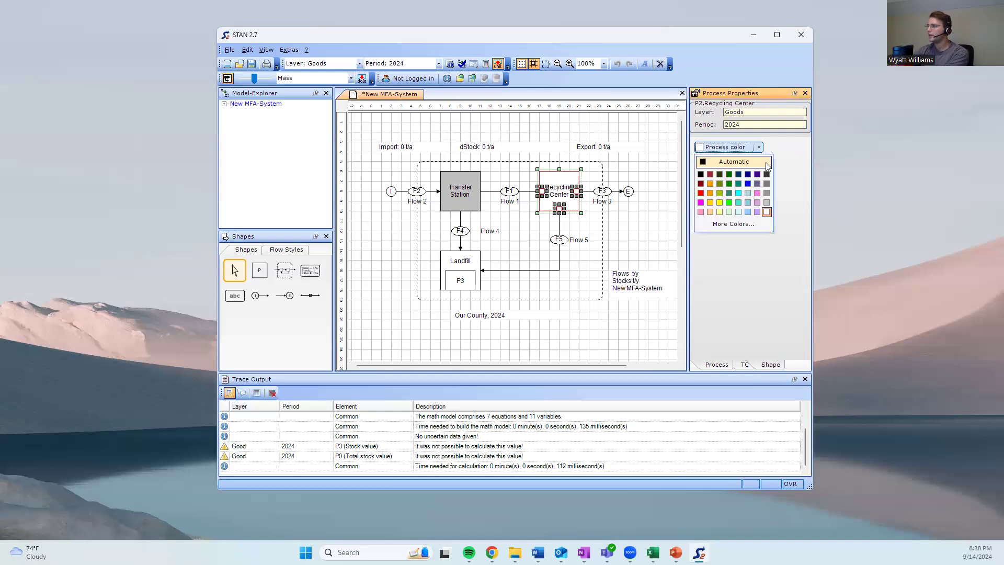
{"action": "left_click", "coordinate": [728, 213]}
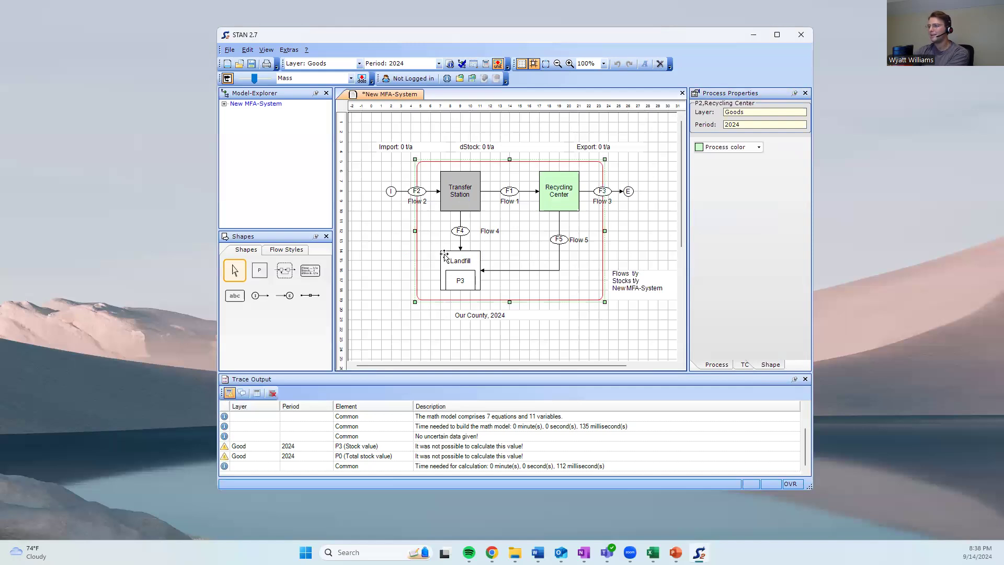
Set the process color of Landfill to dark gray
{"action": "left_click", "coordinate": [457, 254]}
{"action": "left_click", "coordinate": [753, 364]}
{"action": "left_click", "coordinate": [389, 255]}
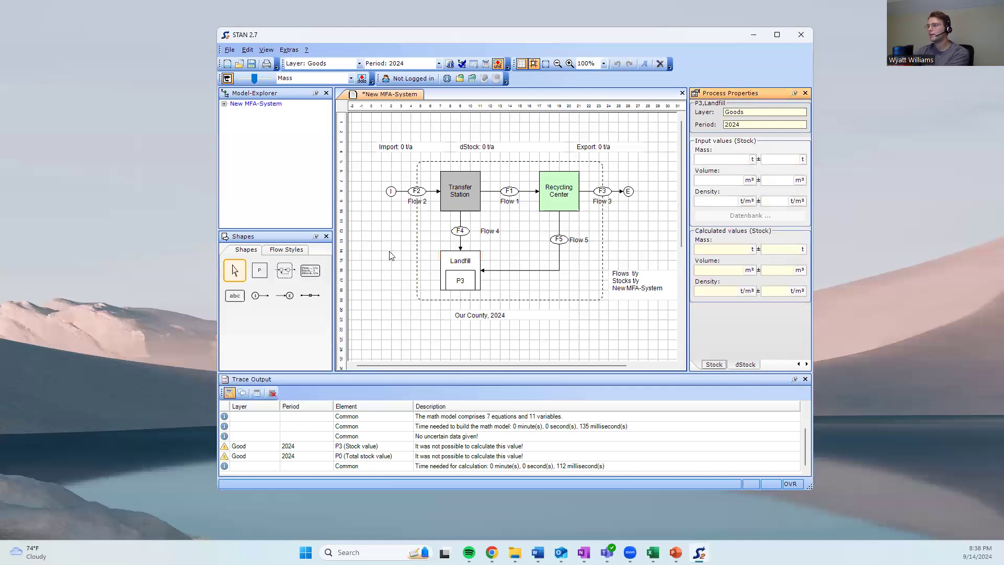
{"action": "left_click", "coordinate": [448, 256]}
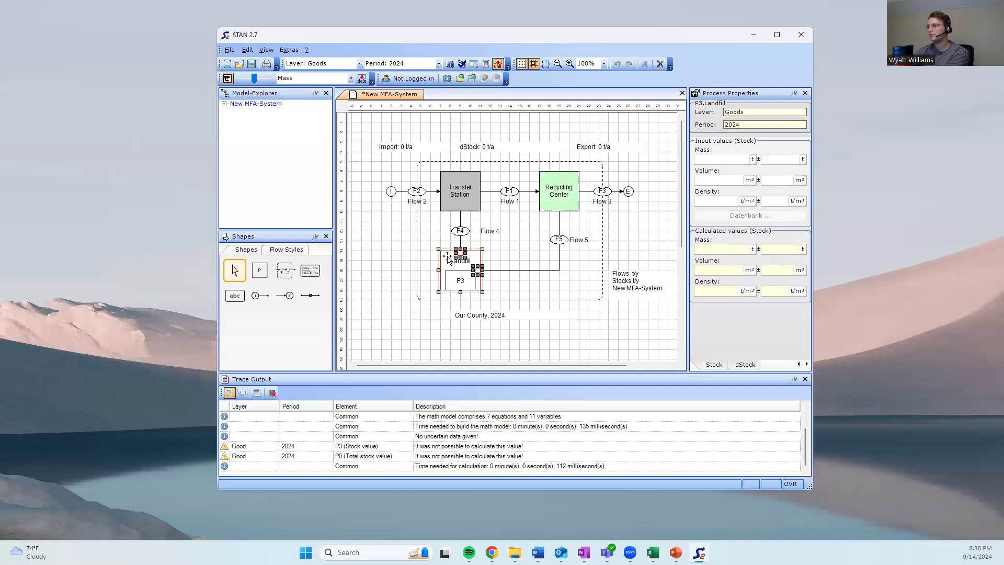
{"action": "left_click", "coordinate": [797, 364]}
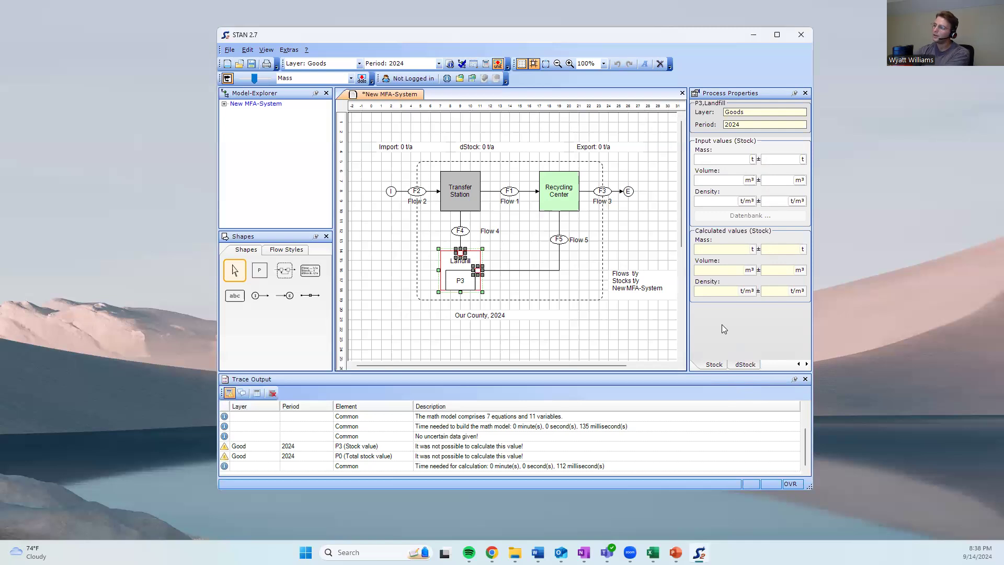
{"action": "left_click", "coordinate": [806, 365]}
{"action": "left_click", "coordinate": [806, 365]}
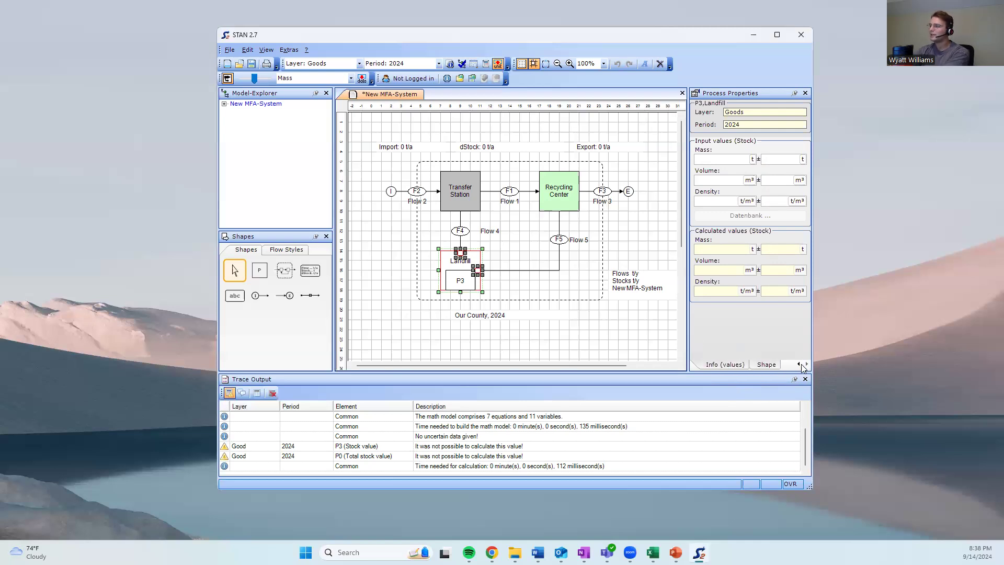
{"action": "left_click", "coordinate": [798, 364]}
{"action": "left_click", "coordinate": [797, 365]}
{"action": "left_click", "coordinate": [806, 365]}
{"action": "left_click", "coordinate": [806, 364]}
{"action": "left_click", "coordinate": [766, 364]}
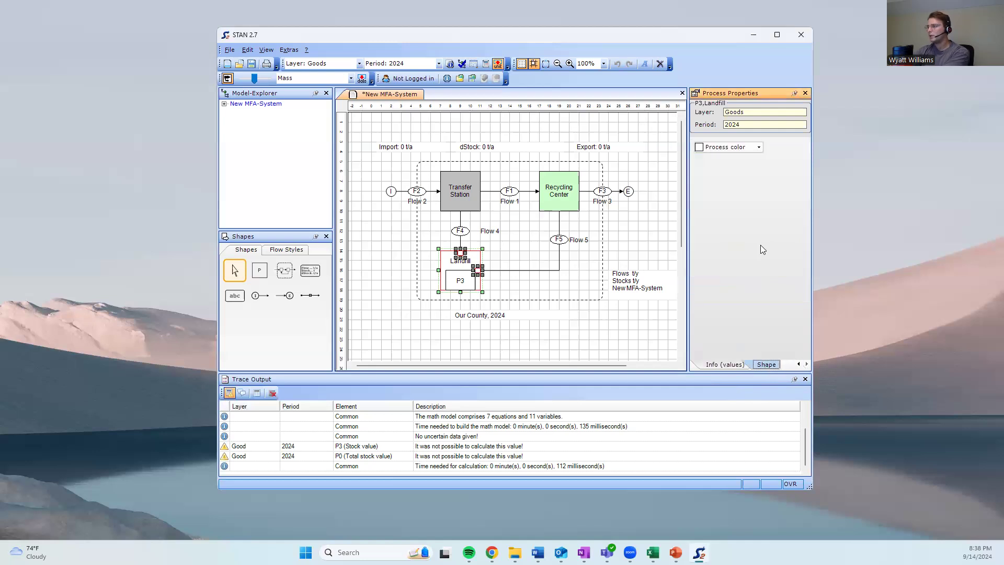
{"action": "left_click", "coordinate": [758, 147]}
{"action": "left_click", "coordinate": [767, 183]}
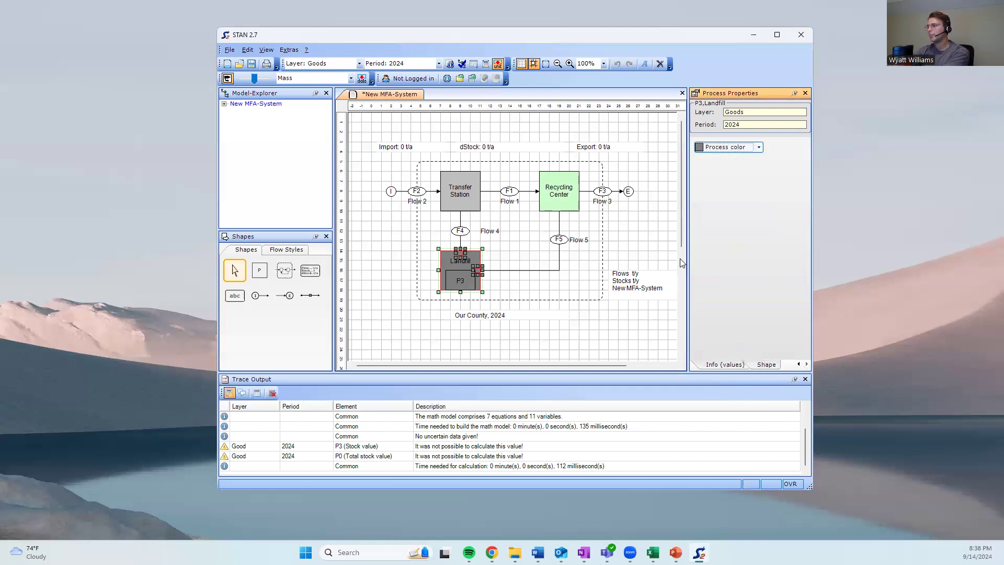
Change the process color of Landfill to olive
{"action": "left_click", "coordinate": [758, 147]}
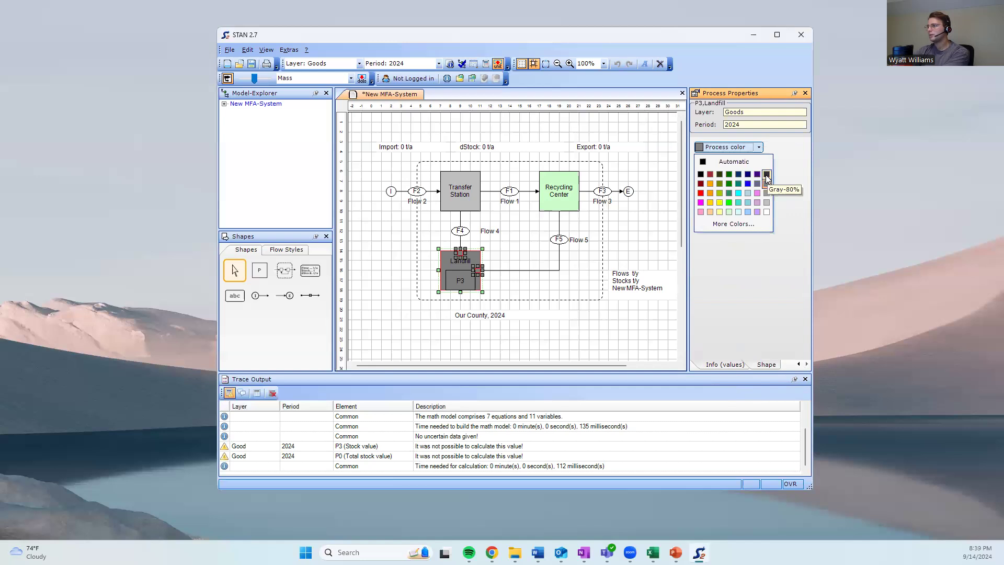
{"action": "left_click", "coordinate": [720, 183]}
{"action": "left_click", "coordinate": [630, 181]}
Calculate the model and display the resulting flow values in the diagram
{"action": "left_click", "coordinate": [485, 64]}
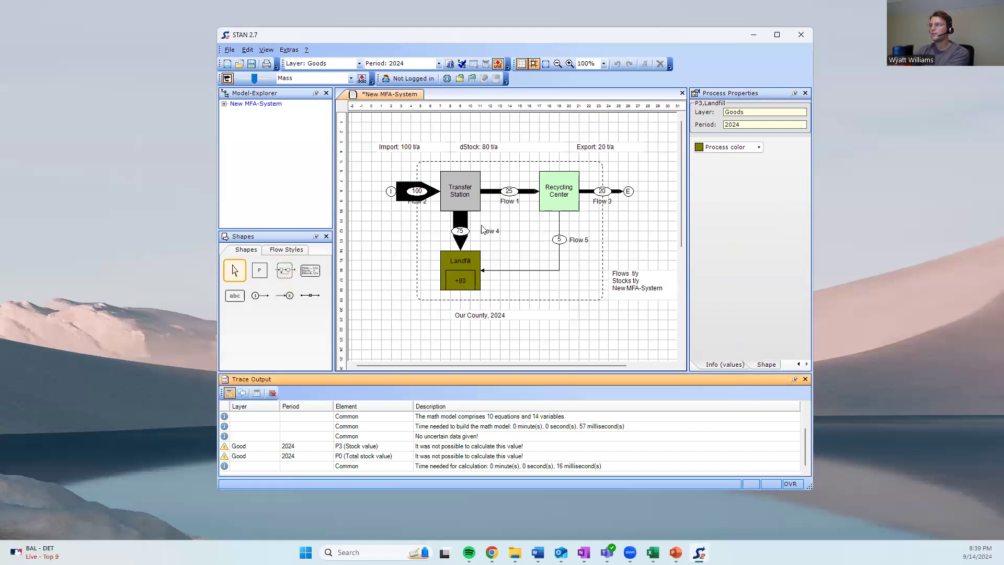
{"action": "left_click", "coordinate": [462, 64]}
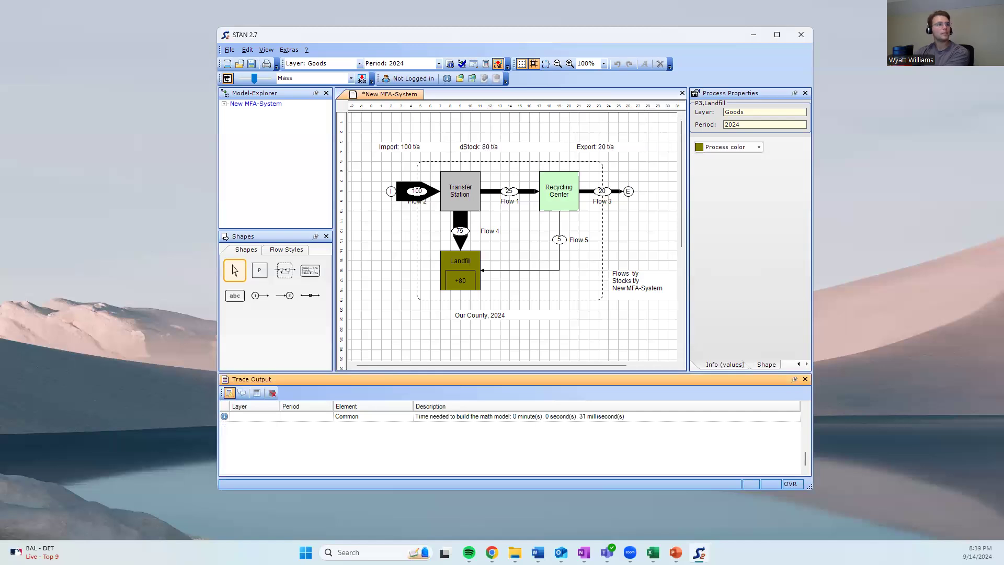
{"action": "key", "text": "alt+Tab"}
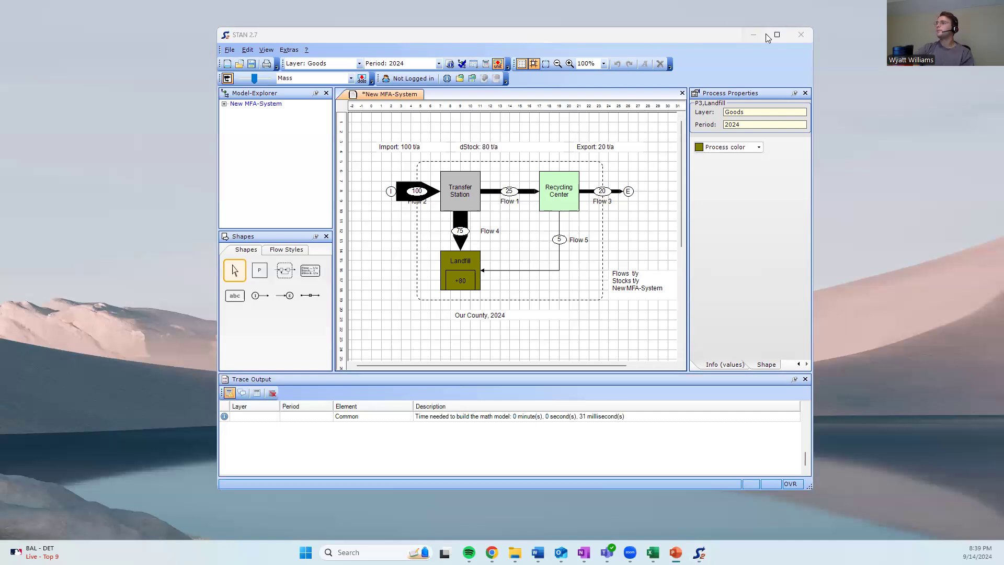
Hide the grid behind the system diagram
{"action": "left_click", "coordinate": [522, 64]}
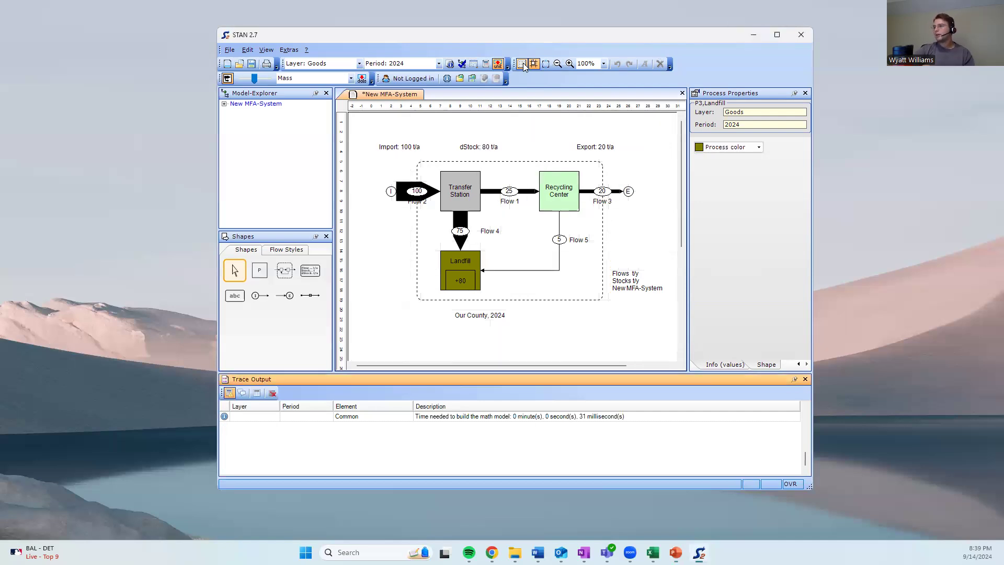
{"action": "left_click", "coordinate": [525, 64]}
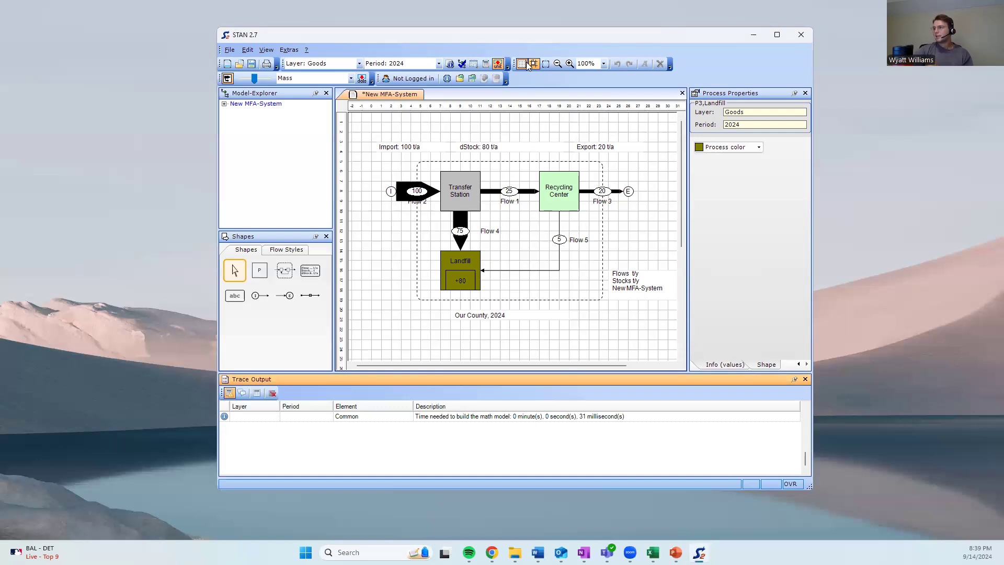
{"action": "left_click", "coordinate": [527, 64]}
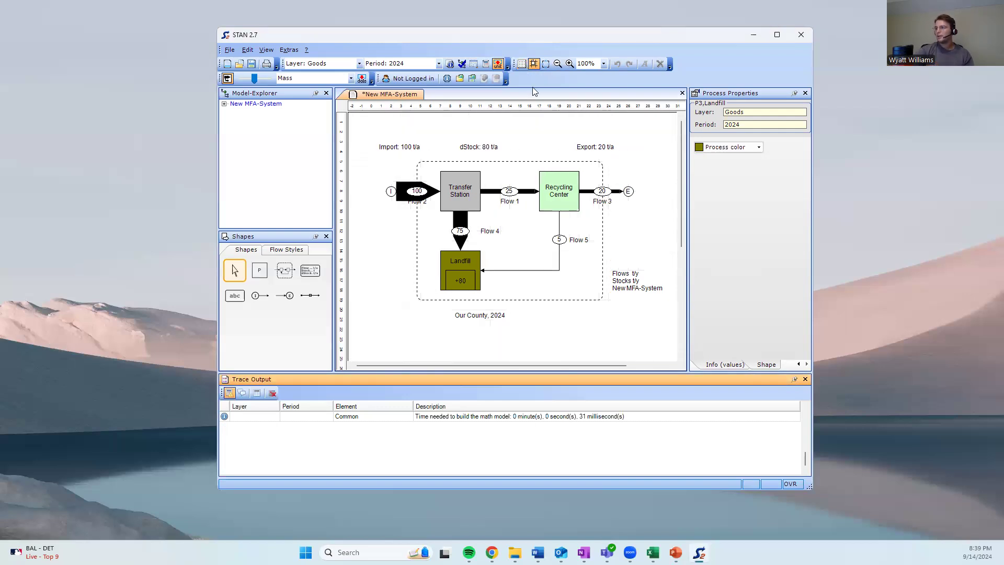
Export the system diagram to the clipboard, with the format set to Jpeg - Joint Photographic Experts Group
{"action": "left_click", "coordinate": [227, 50]}
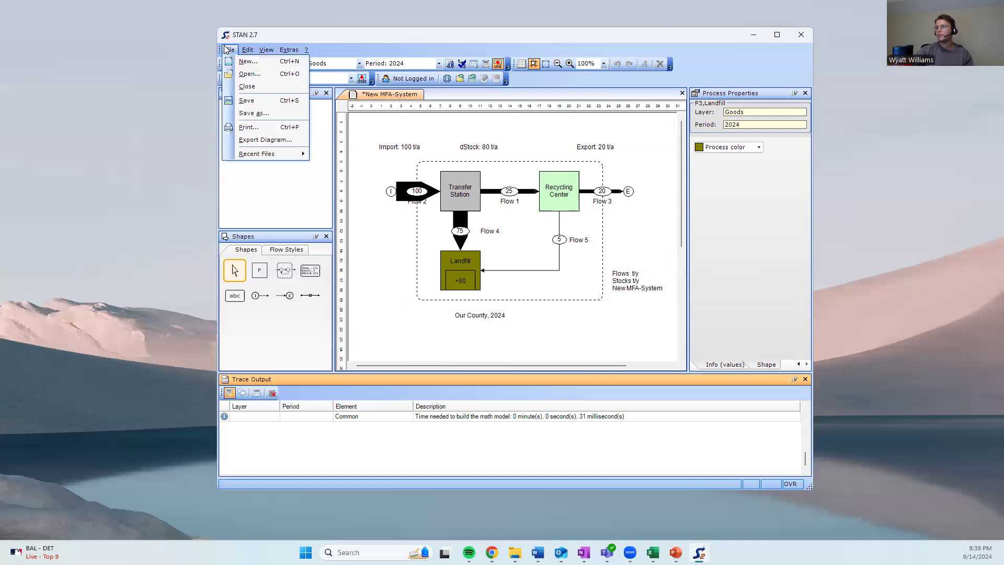
{"action": "left_click", "coordinate": [278, 140]}
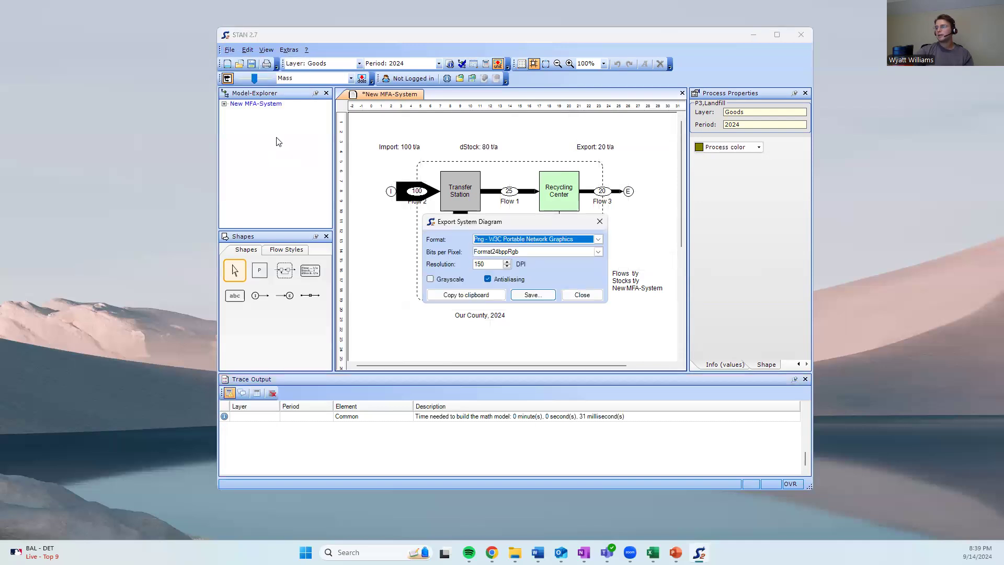
{"action": "left_click", "coordinate": [597, 239]}
{"action": "left_click", "coordinate": [537, 280]}
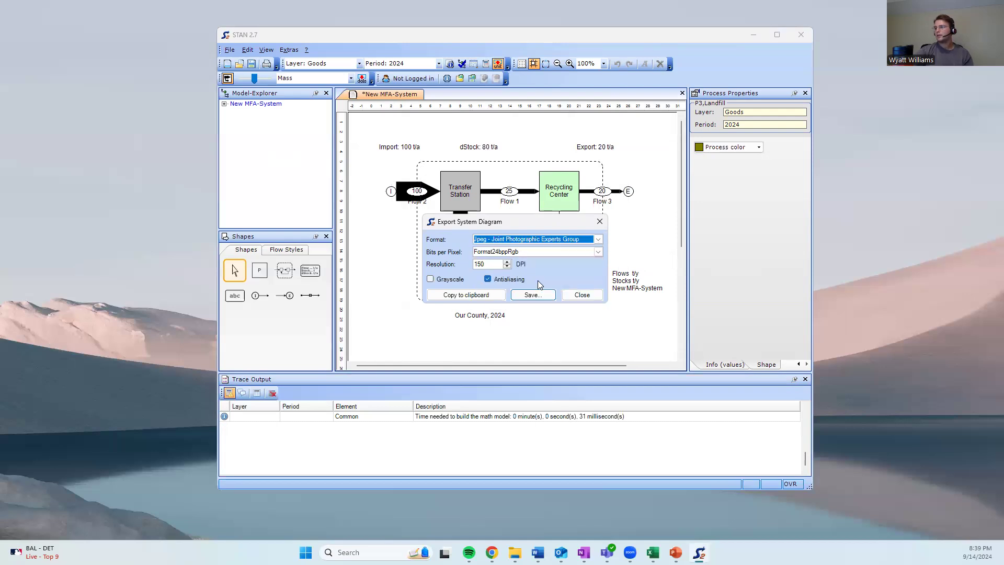
{"action": "left_click", "coordinate": [487, 298]}
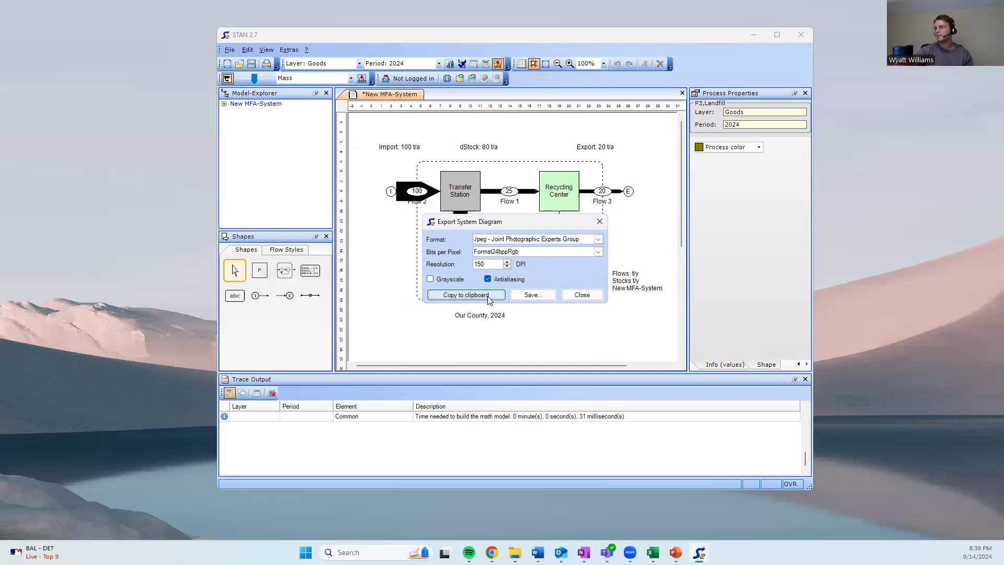
Save the exported diagram as a JPG file named "our county MFA_2024" in the Documents folder
{"action": "left_click", "coordinate": [542, 294]}
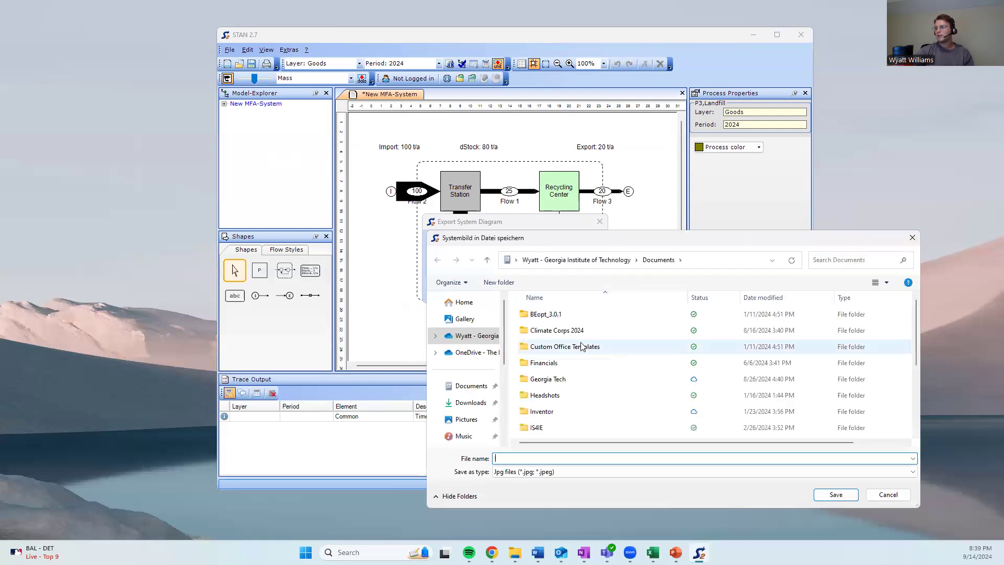
{"action": "type", "text": "our"}
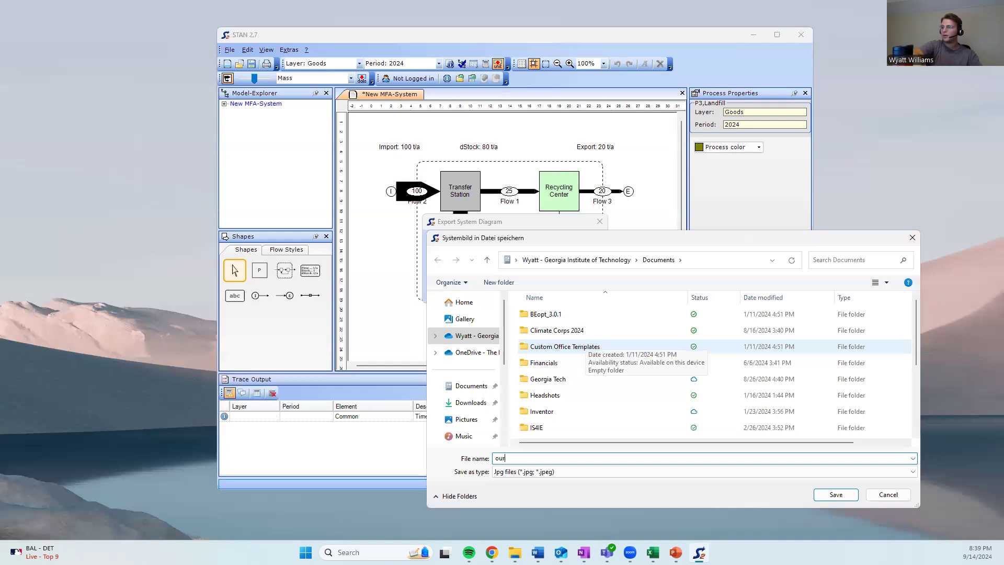
{"action": "type", "text": " county"}
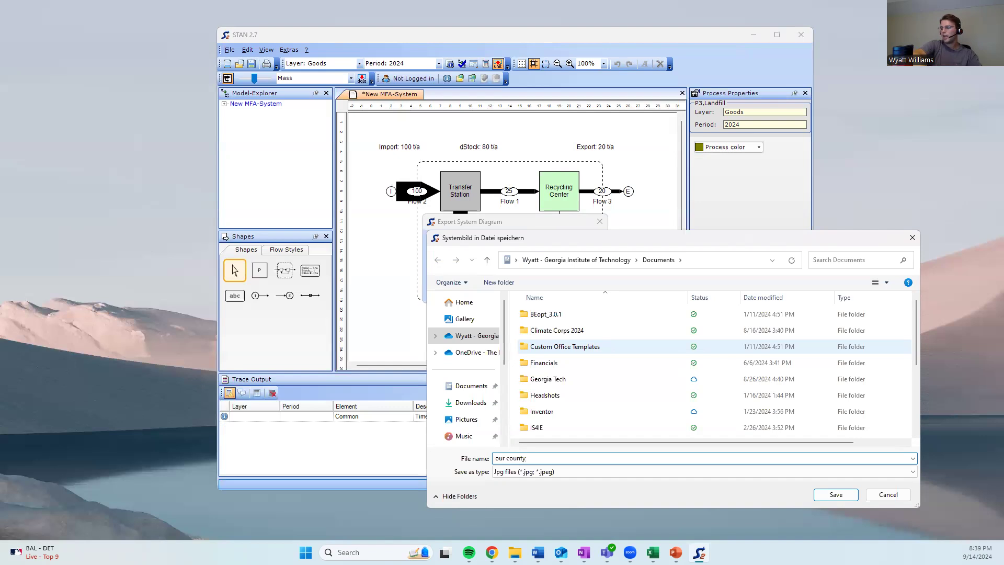
{"action": "type", "text": " MFA"}
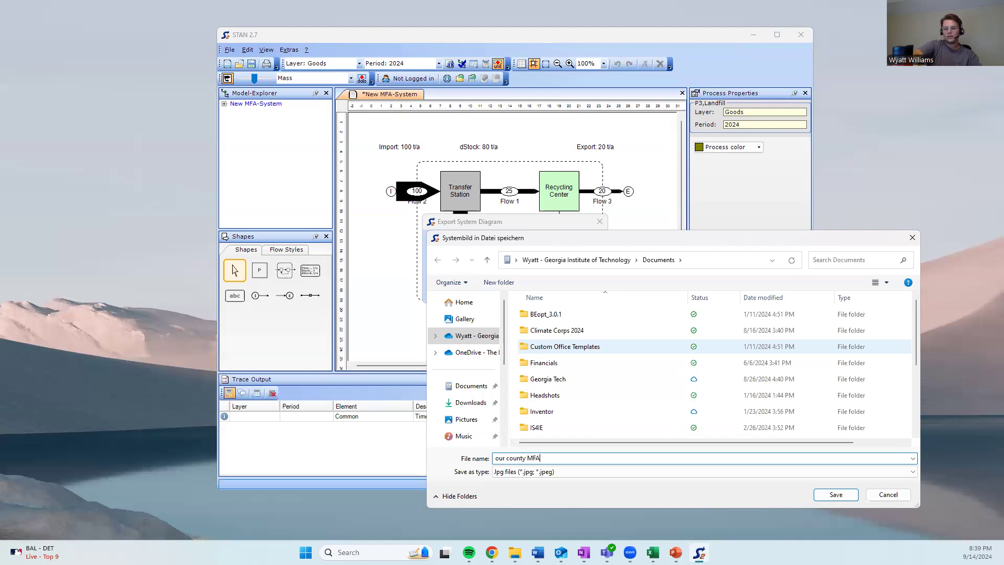
{"action": "type", "text": "_2024"}
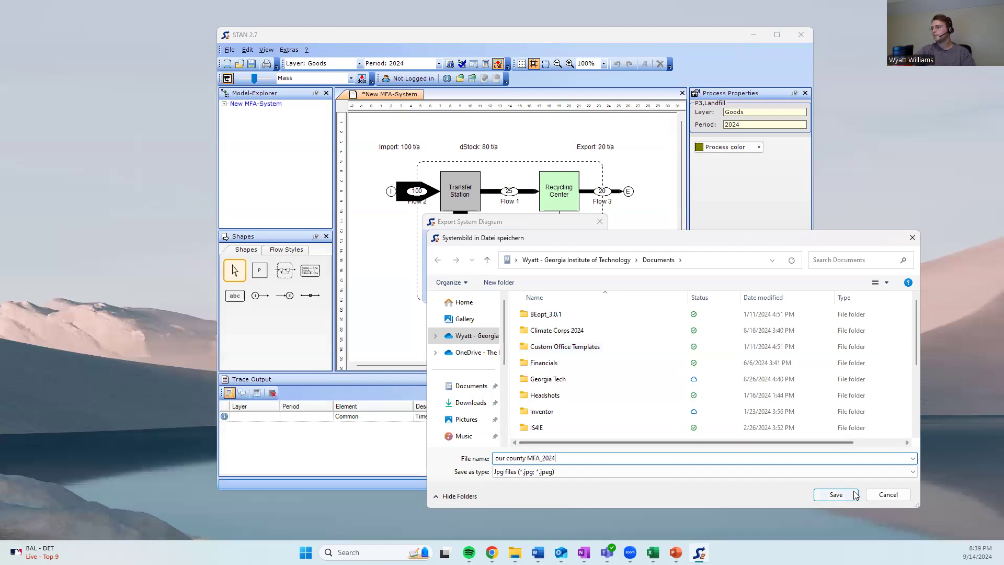
{"action": "left_click", "coordinate": [832, 495]}
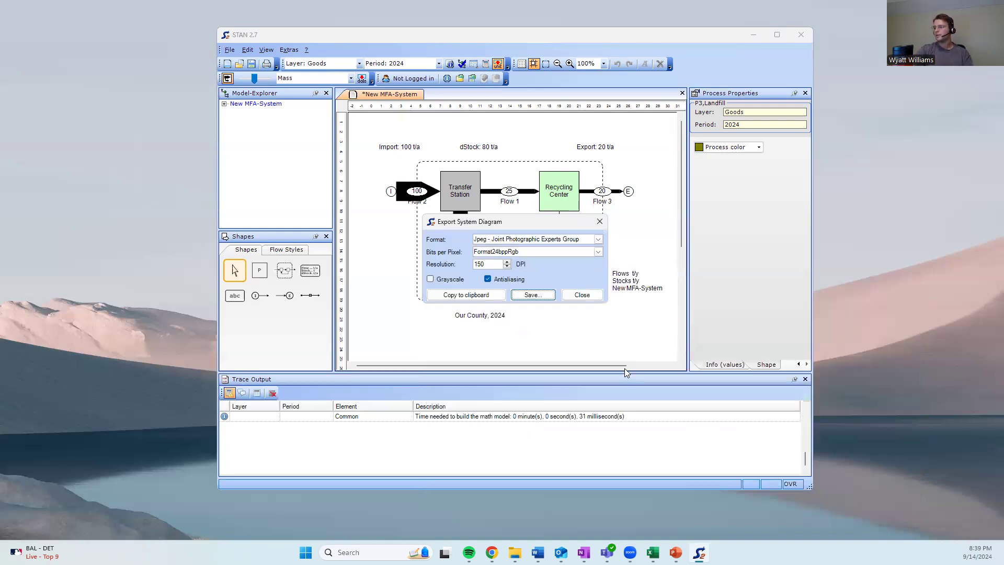
Switch to a new blank Word document, maximize its window and paste the copied diagram
{"action": "key", "text": "alt+Tab"}
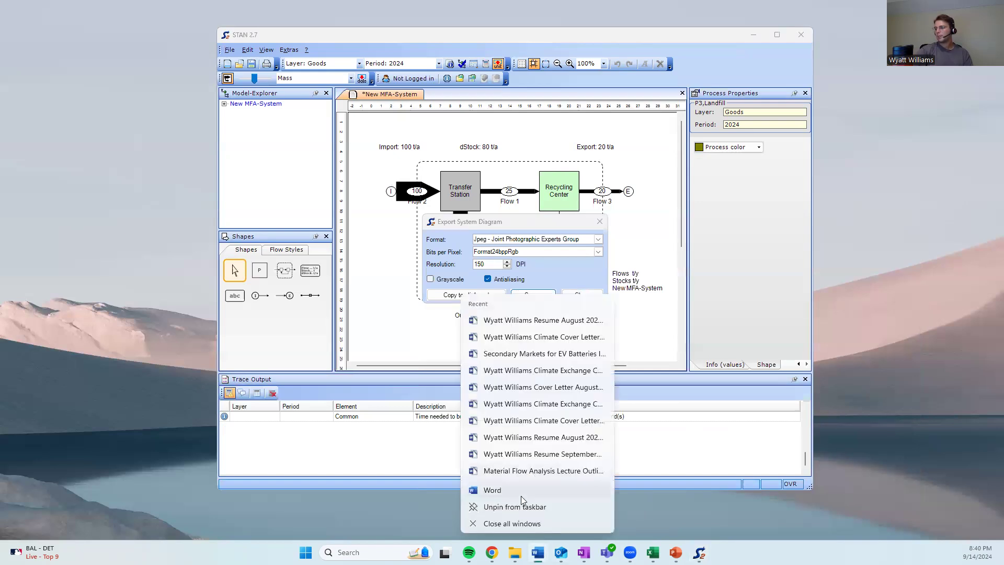
{"action": "left_click", "coordinate": [518, 491]}
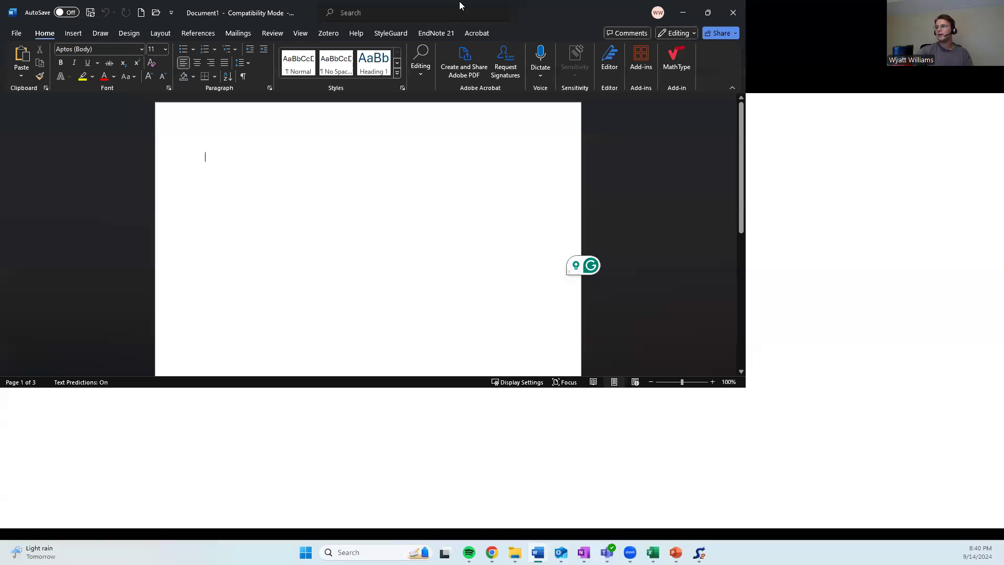
{"action": "double_click", "coordinate": [459, 1]}
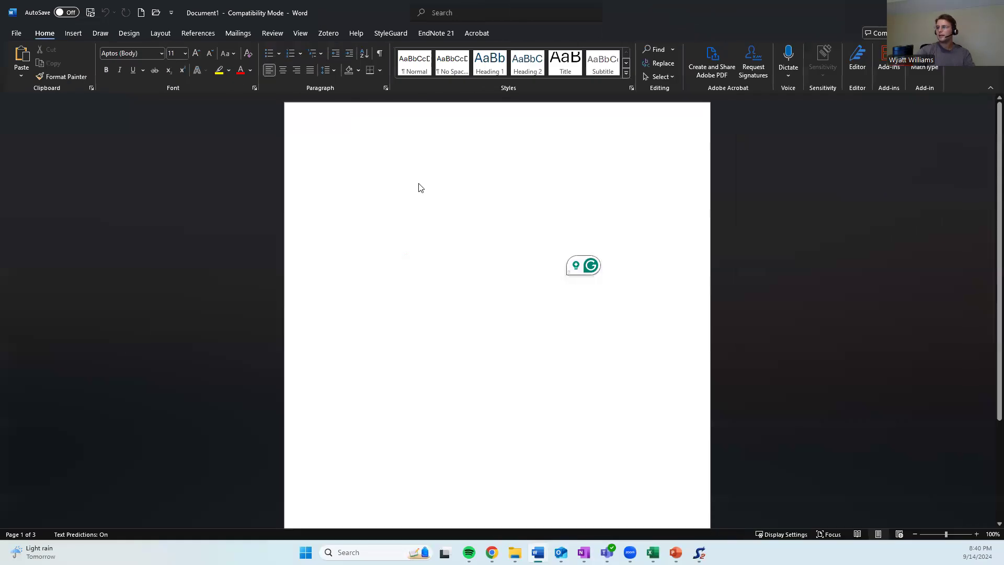
{"action": "key", "text": "ctrl+v"}
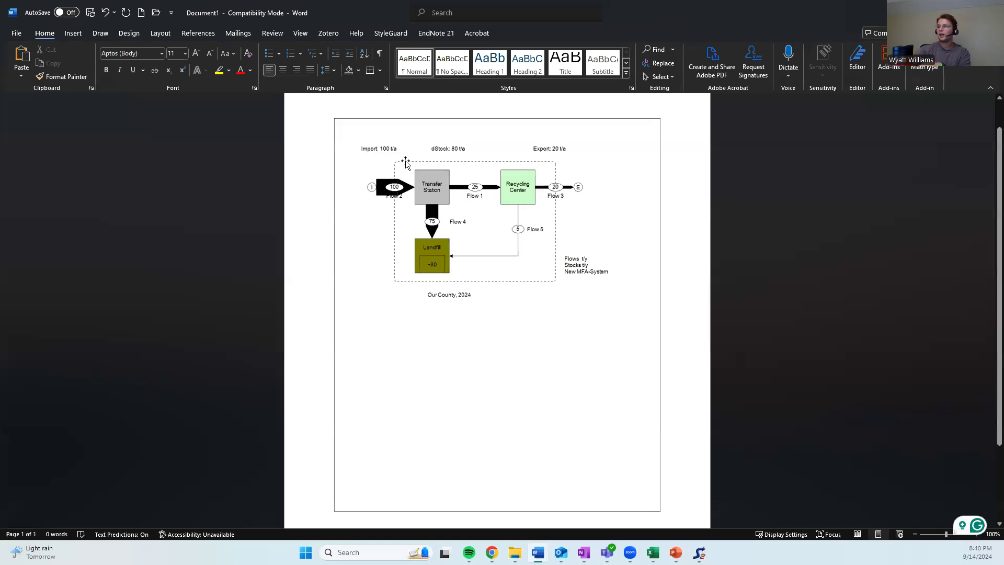
Crop the empty margins off all four sides of the pasted diagram and enlarge it to the full text width
{"action": "left_click", "coordinate": [405, 163]}
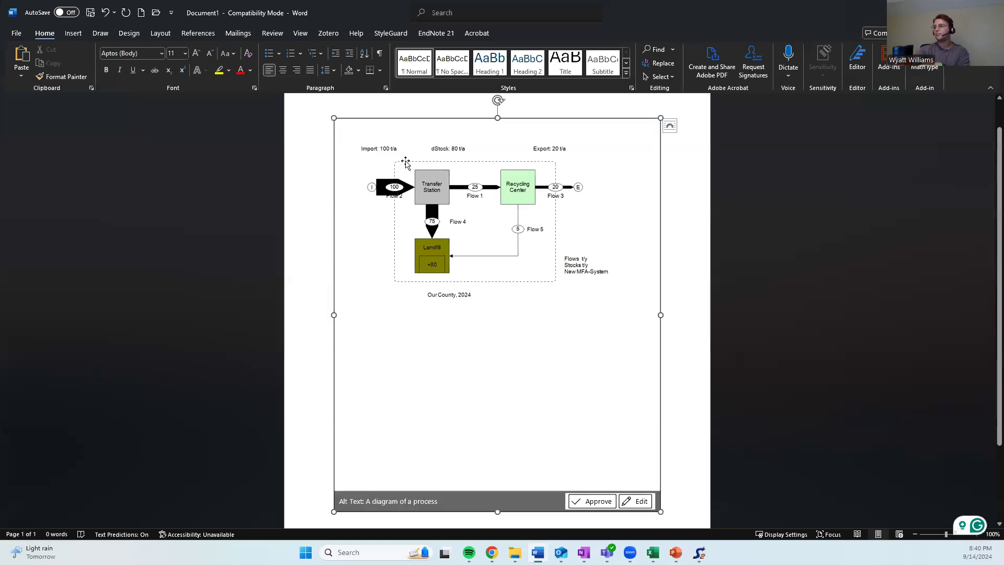
{"action": "right_click", "coordinate": [498, 163]}
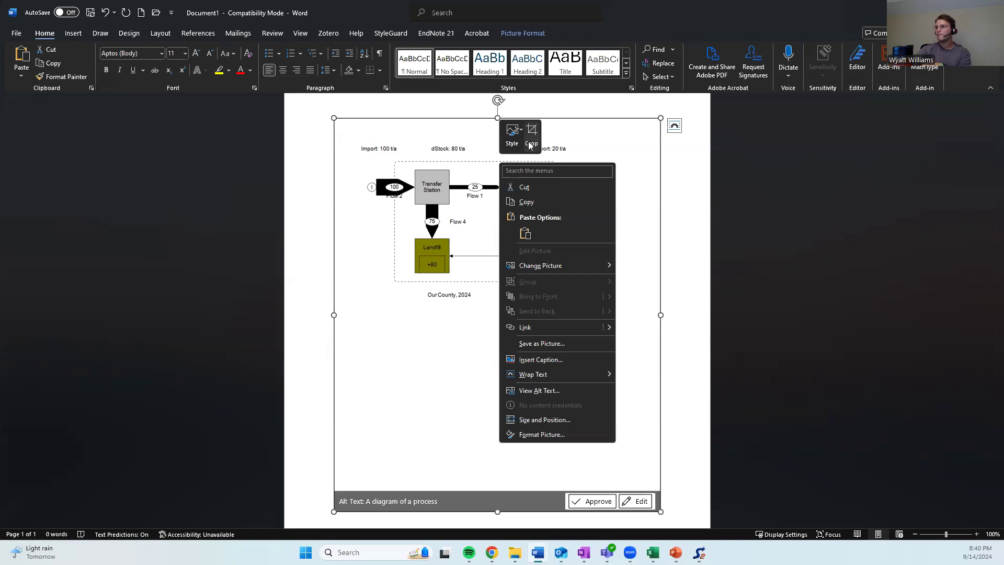
{"action": "key", "text": "Escape"}
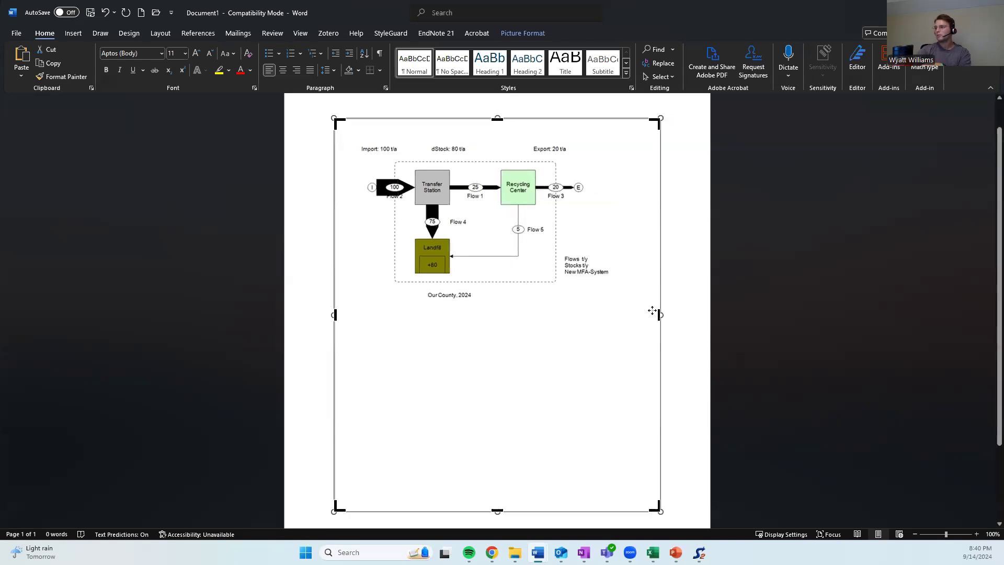
{"action": "left_click_drag", "start_coordinate": [659, 315], "coordinate": [621, 315]}
{"action": "left_click_drag", "start_coordinate": [493, 417], "coordinate": [487, 303]}
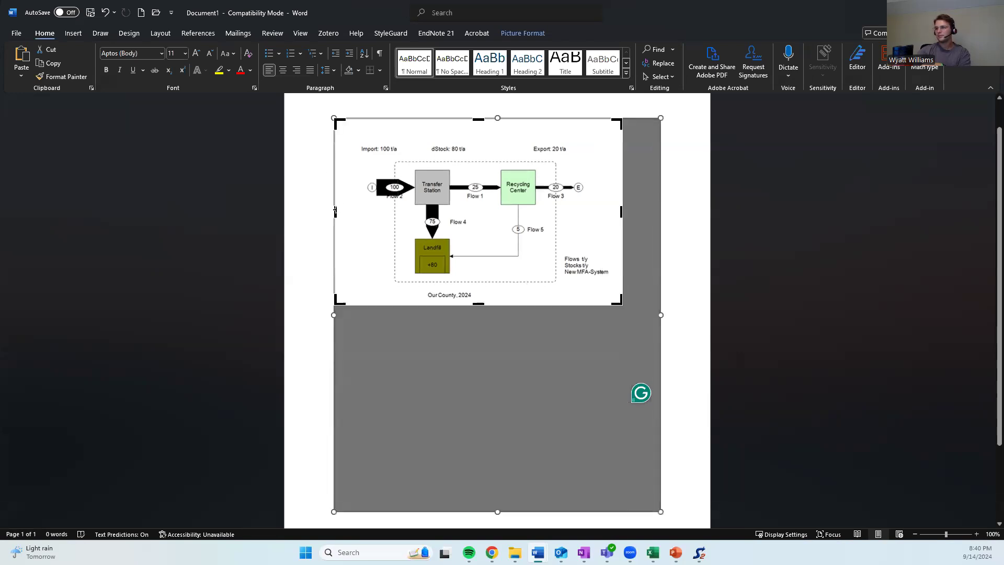
{"action": "left_click_drag", "start_coordinate": [348, 209], "coordinate": [359, 204]}
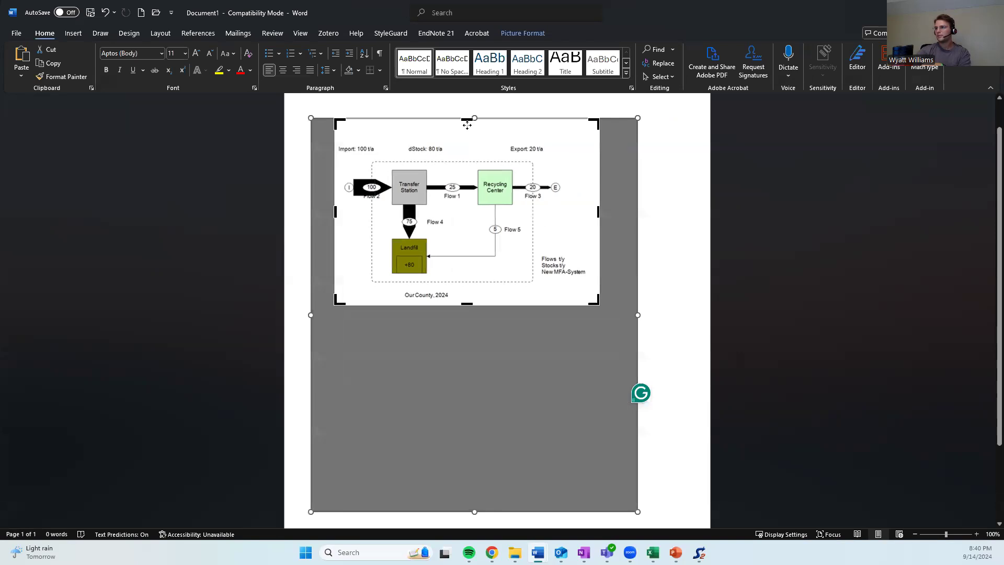
{"action": "left_click_drag", "start_coordinate": [468, 119], "coordinate": [469, 136]}
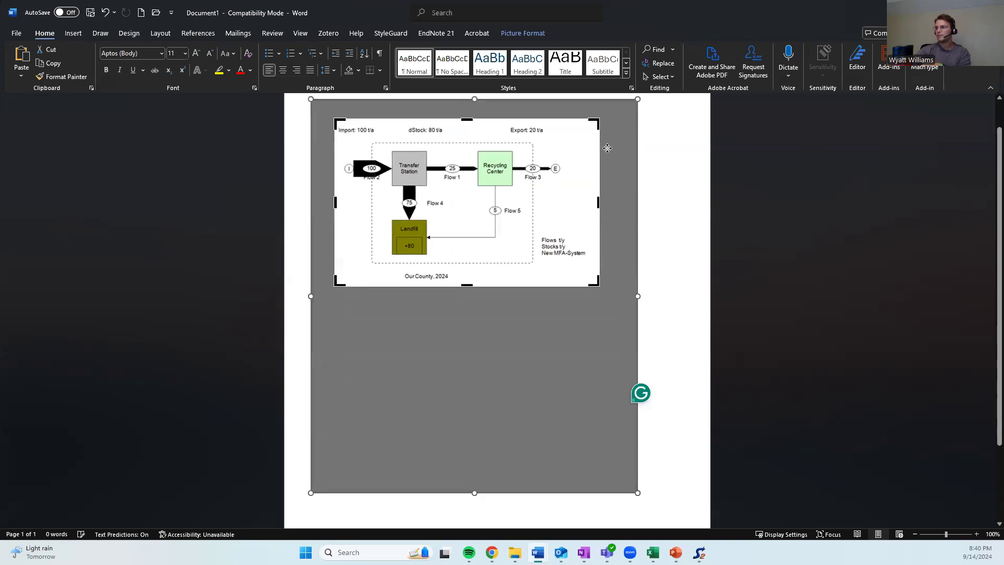
{"action": "left_click", "coordinate": [711, 180]}
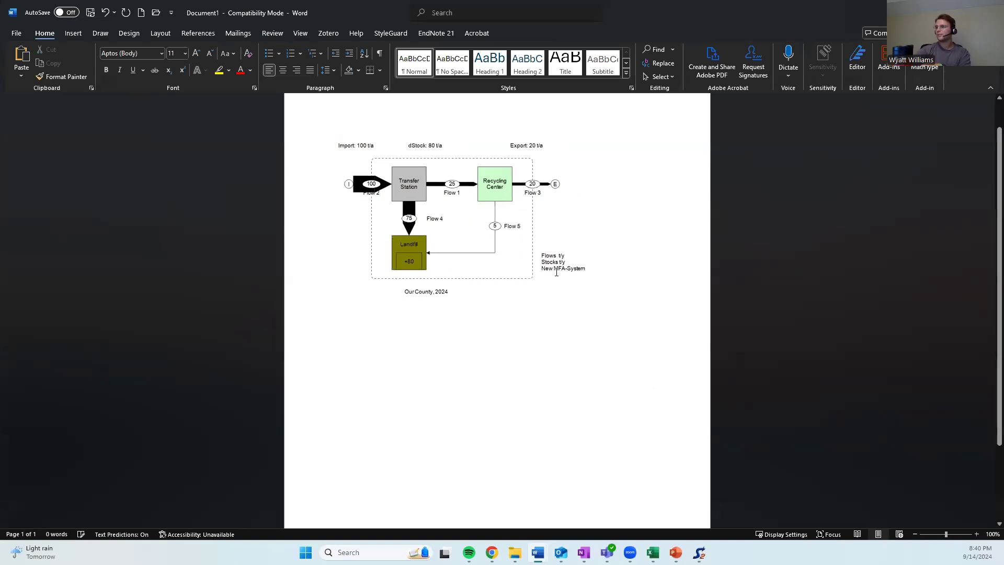
{"action": "left_click", "coordinate": [503, 245]}
{"action": "left_click_drag", "start_coordinate": [601, 302], "coordinate": [645, 341]}
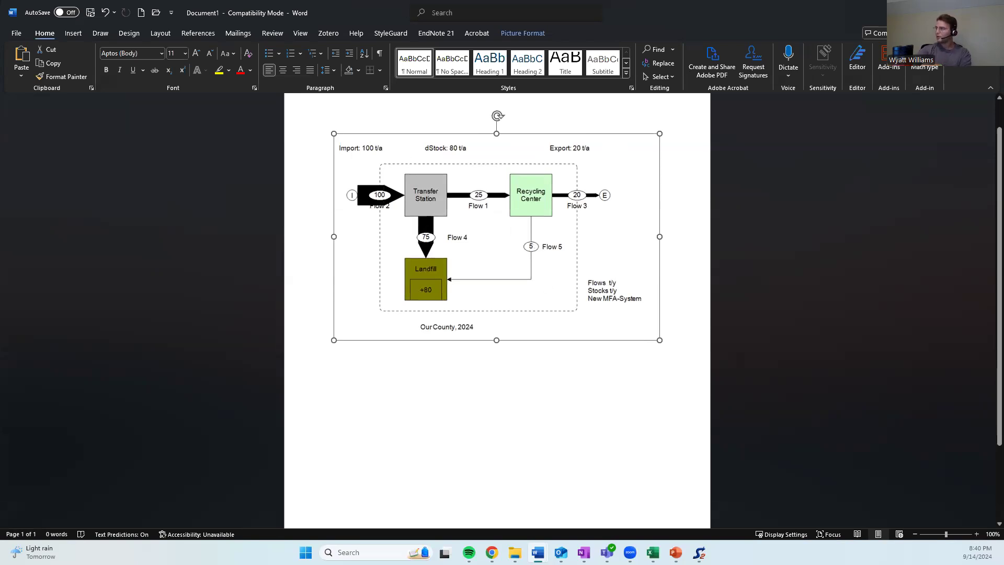
Switch back to STAN and close the Export System Diagram dialog
{"action": "key", "text": "alt+Tab"}
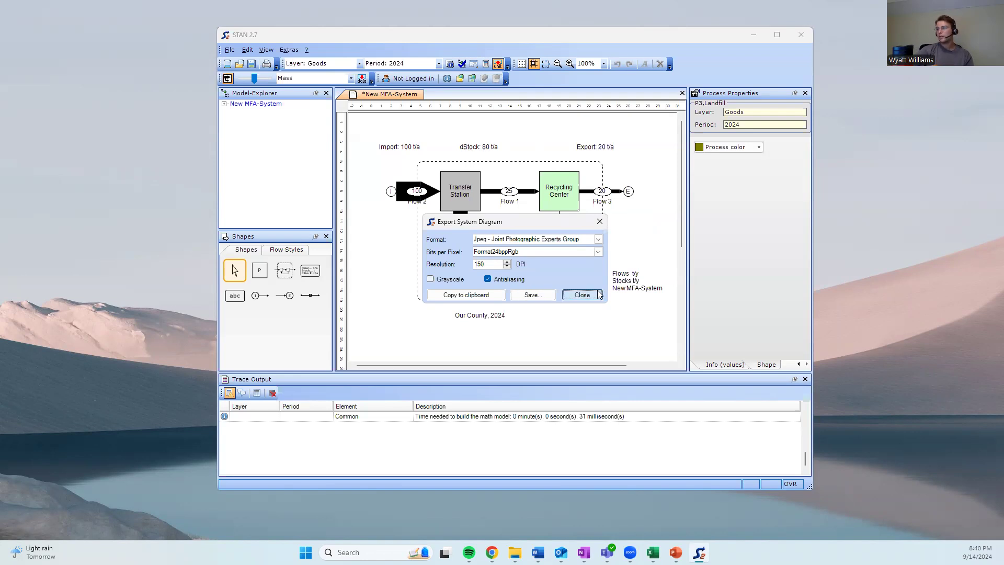
{"action": "left_click", "coordinate": [581, 295]}
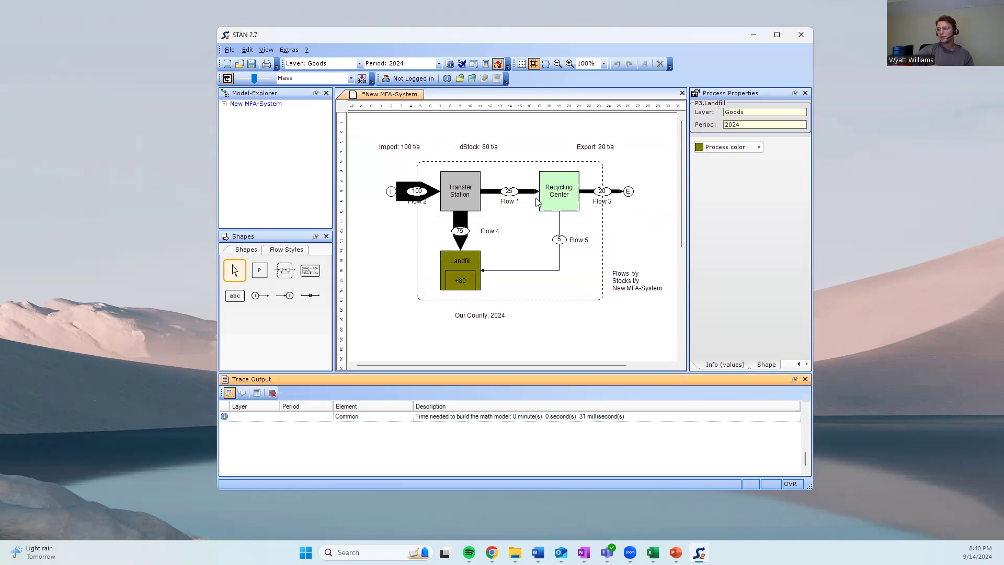